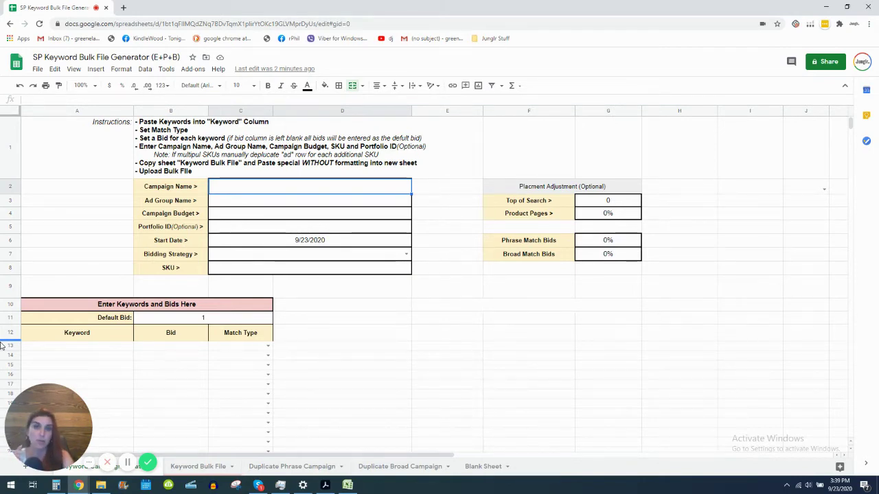
# Review the sheet's instructions and the campaign name, ad group name, campaign budget and portfolio ID fields
pyautogui.moveTo(41, 415); pyautogui.dragTo(773, 366)
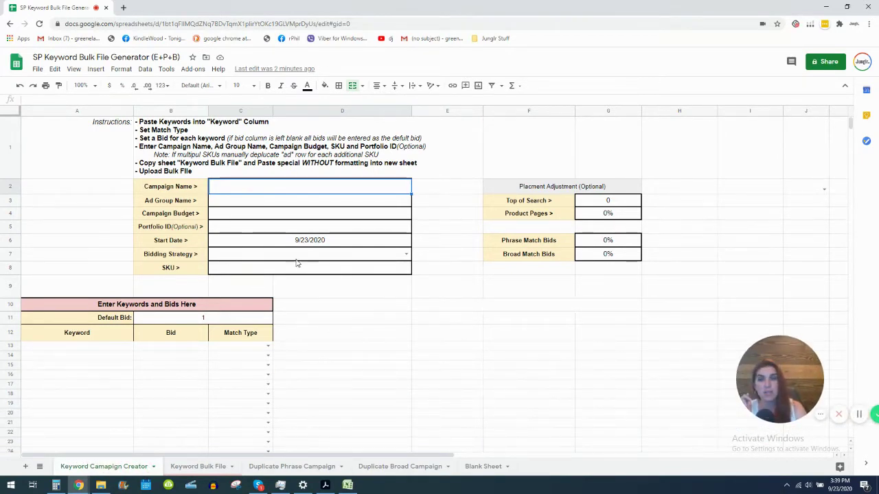
pyautogui.moveTo(252, 191); pyautogui.dragTo(267, 265)
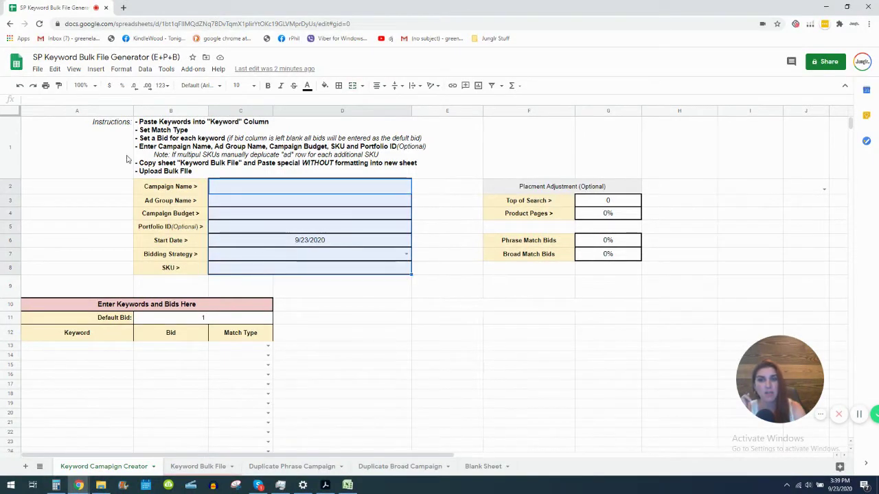
pyautogui.click(104, 149)
pyautogui.keyDown('shift'); pyautogui.click(193, 154); pyautogui.keyUp('shift')
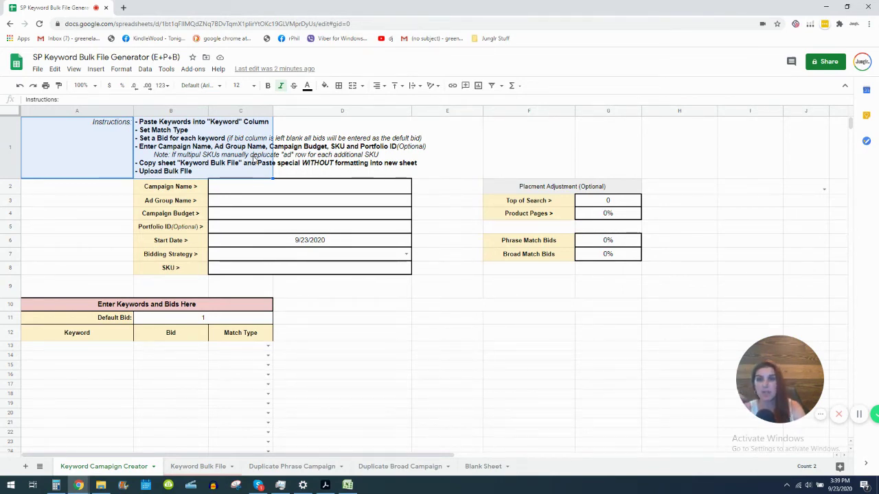
pyautogui.click(276, 193)
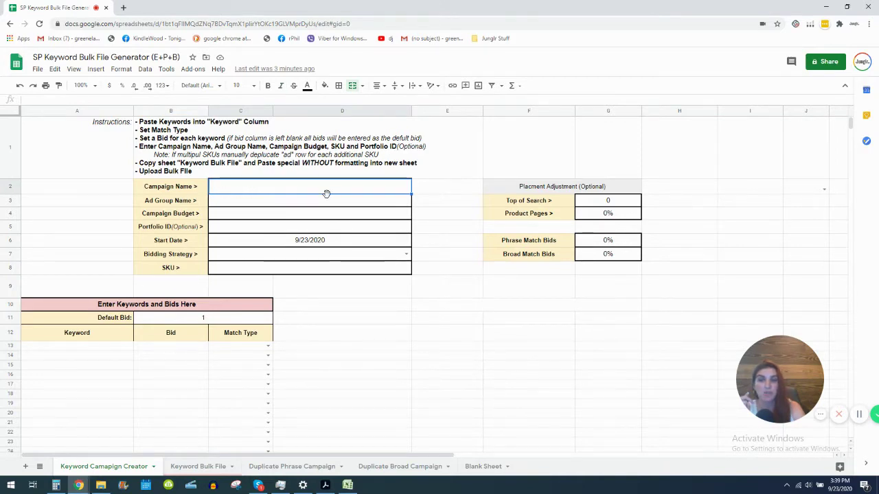
pyautogui.click(274, 204)
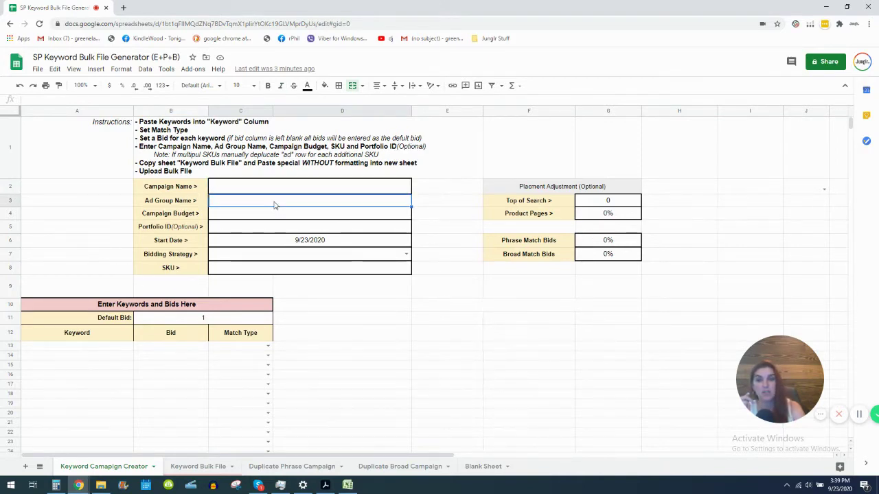
pyautogui.click(271, 220)
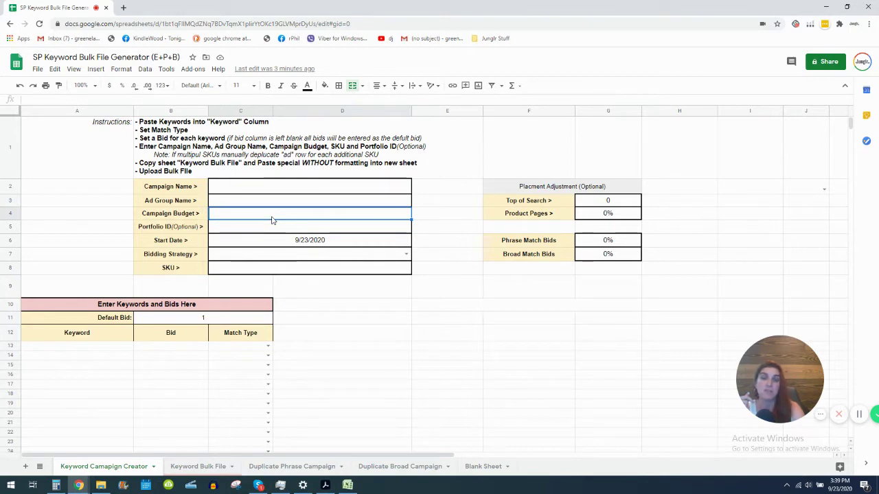
pyautogui.click(267, 233)
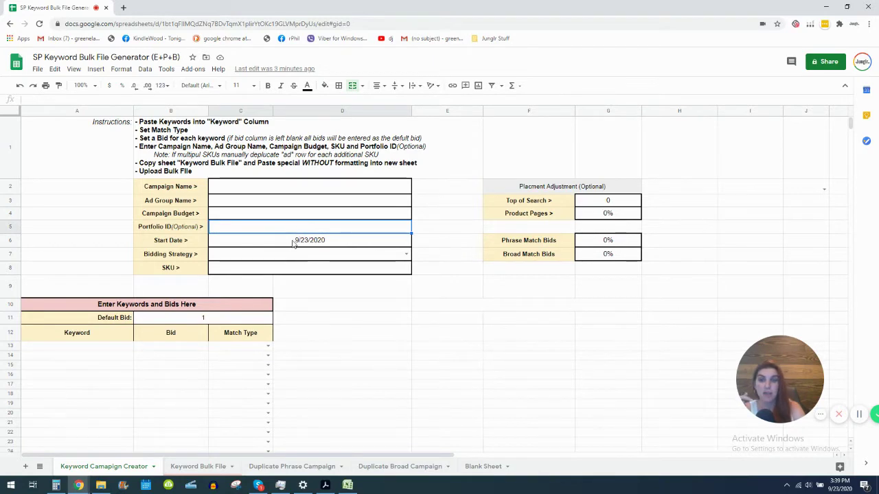
# Examine the Start Date formula, the available bidding strategy options and the SKU field without changing them
pyautogui.click(293, 242)
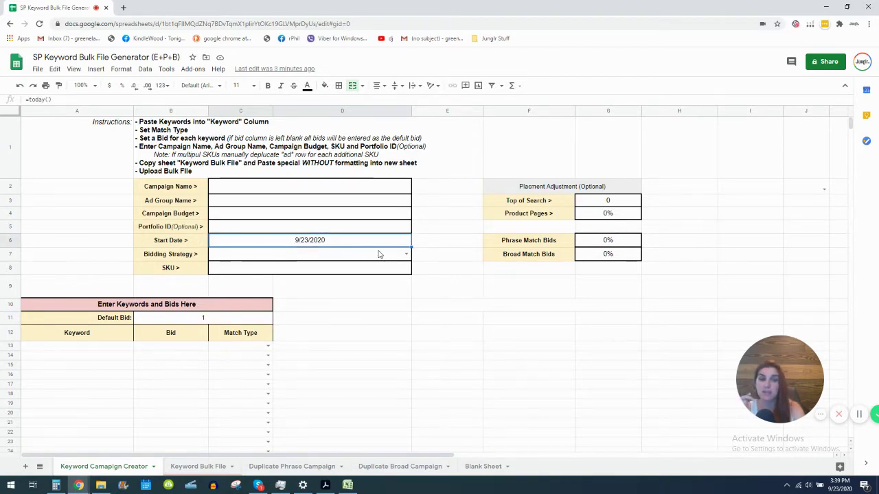
pyautogui.doubleClick(359, 240)
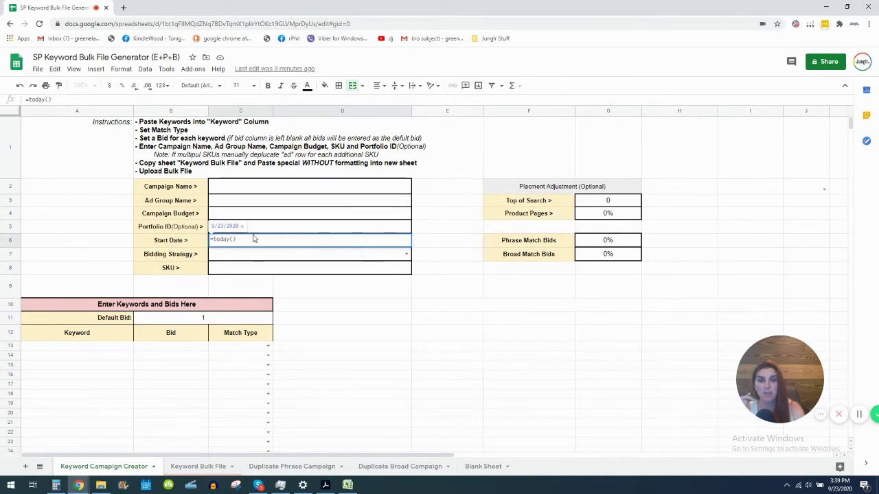
pyautogui.click(287, 260)
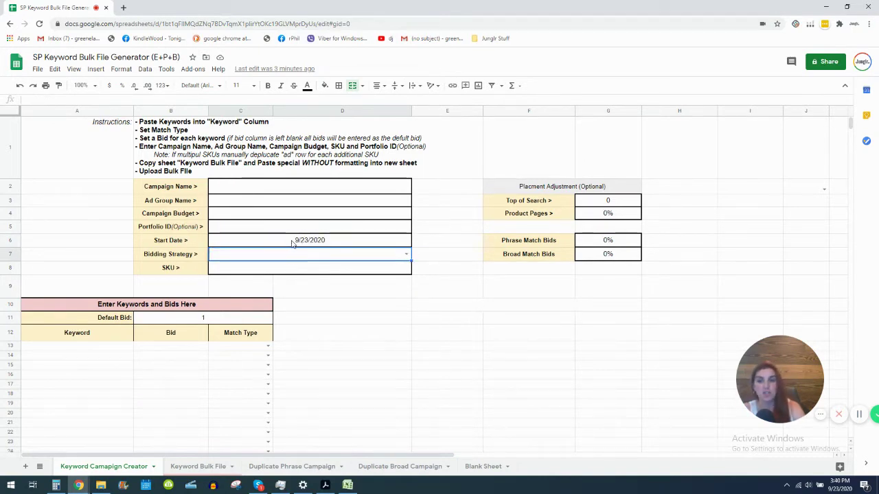
pyautogui.doubleClick(307, 245)
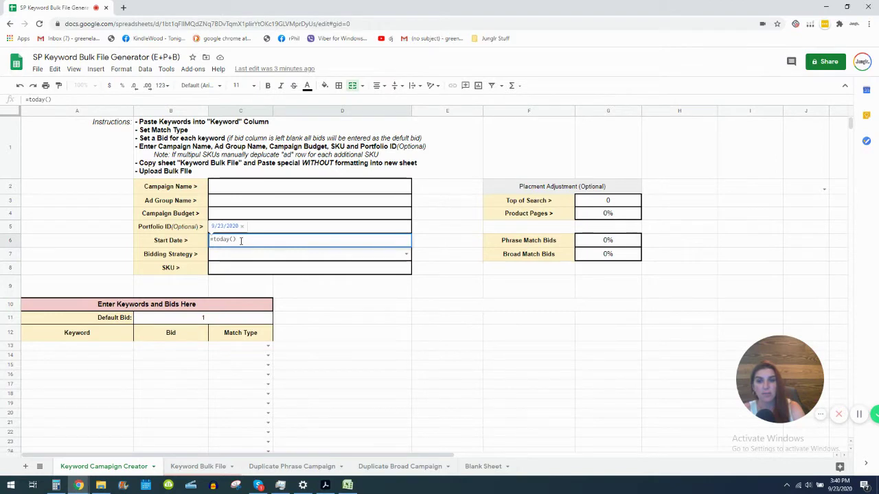
pyautogui.moveTo(240, 241); pyautogui.dragTo(210, 245)
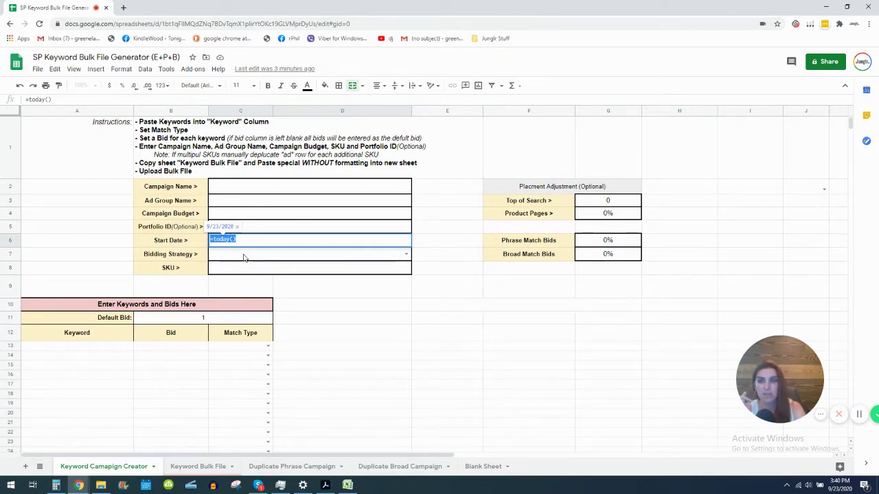
pyautogui.click(244, 257)
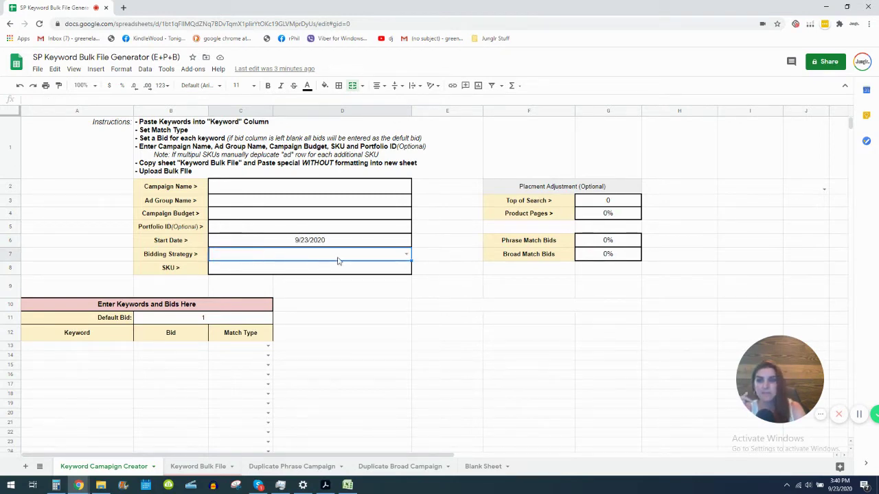
pyautogui.click(406, 255)
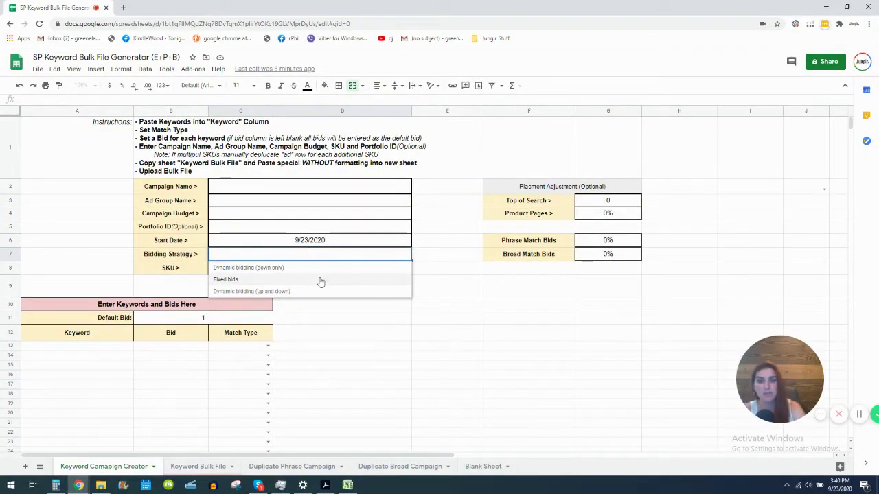
pyautogui.click(333, 319)
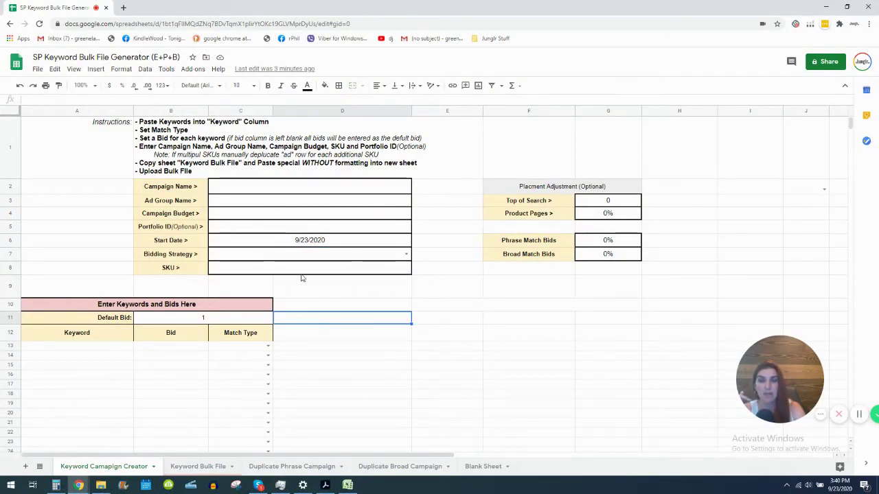
pyautogui.click(301, 274)
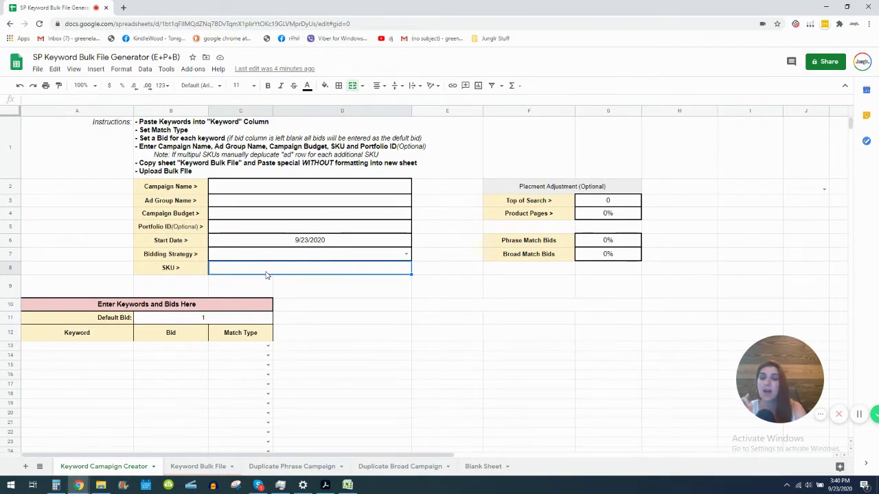
pyautogui.click(273, 208)
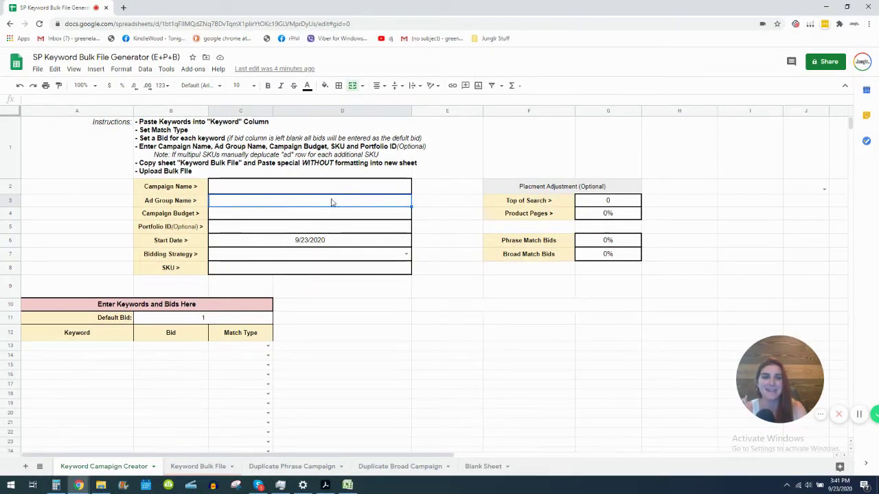
# Examine the optional placement adjustment cells for Top of Search and Product Pages
pyautogui.click(614, 206)
pyautogui.moveTo(614, 206); pyautogui.dragTo(617, 217)
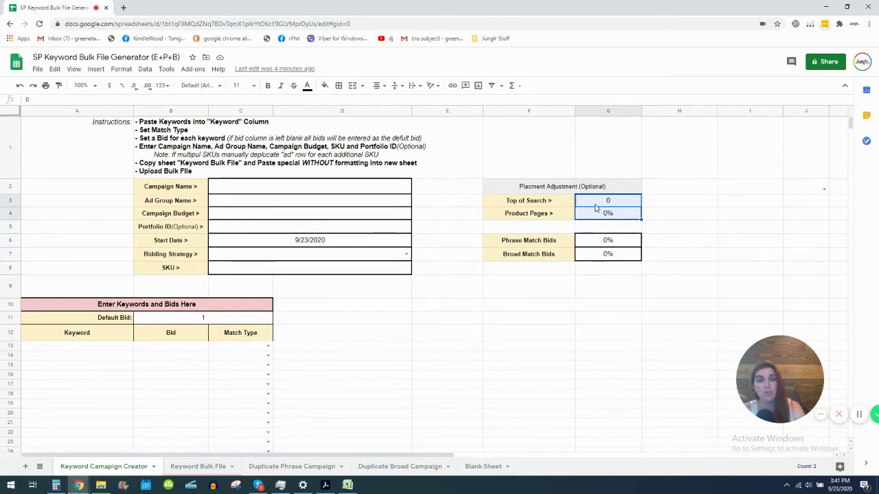
pyautogui.click(601, 205)
pyautogui.click(607, 218)
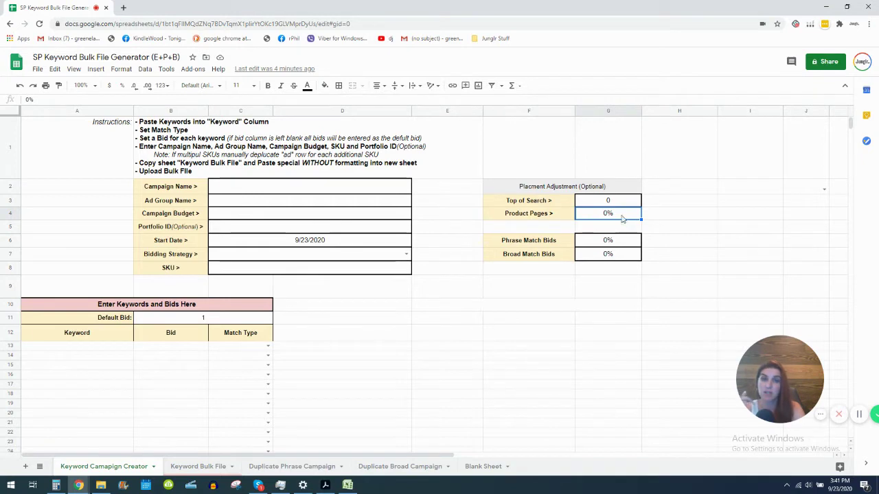
pyautogui.moveTo(616, 205); pyautogui.dragTo(616, 220)
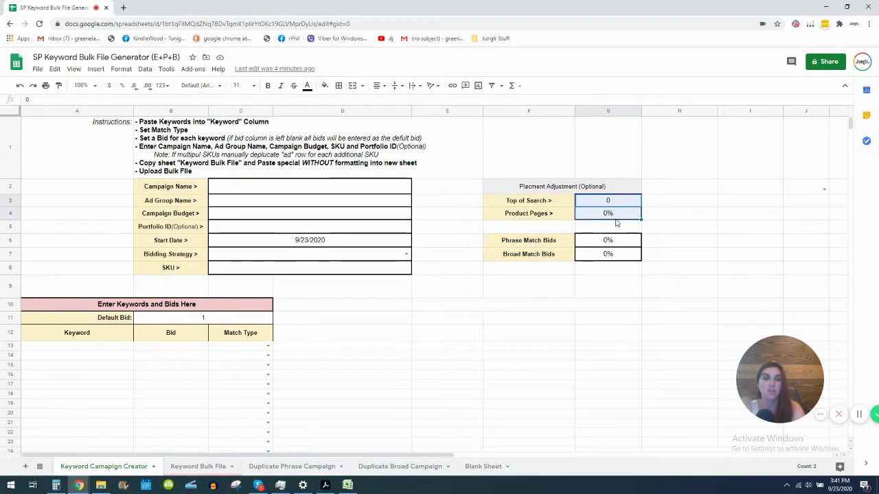
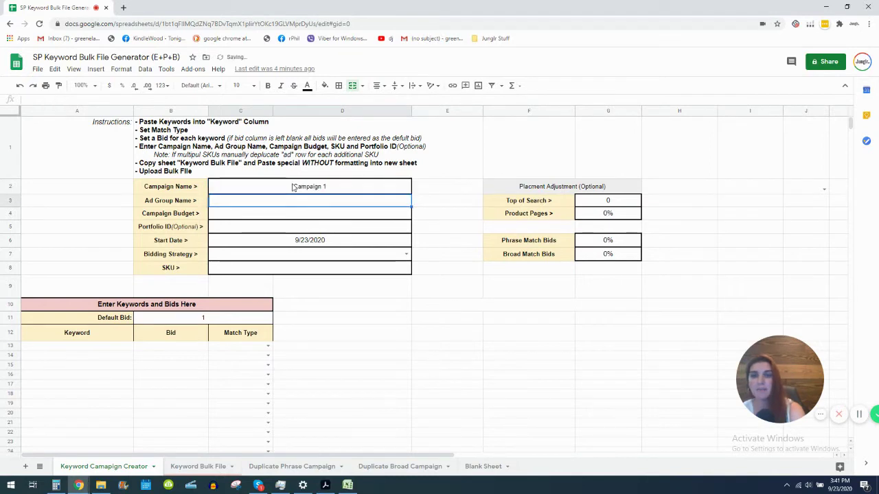
# Enter "Ad Group" as the ad group name and set the campaign budget to 15
pyautogui.write('A')
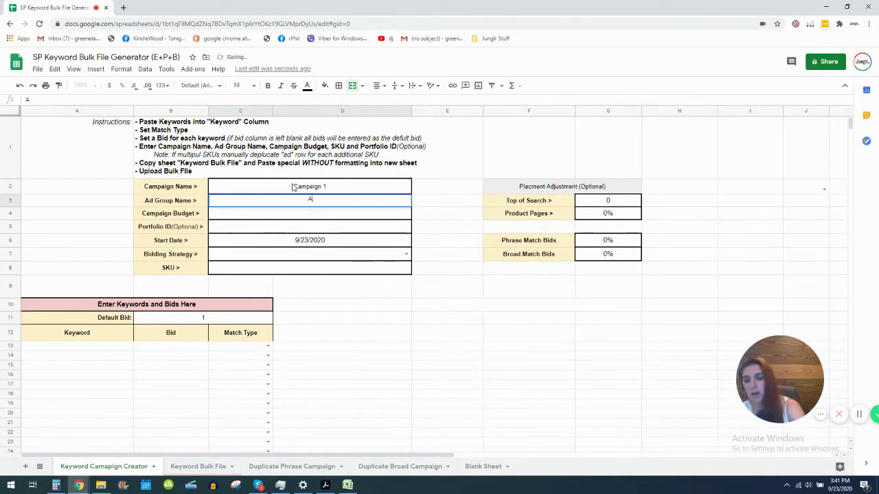
pyautogui.write('d Group')
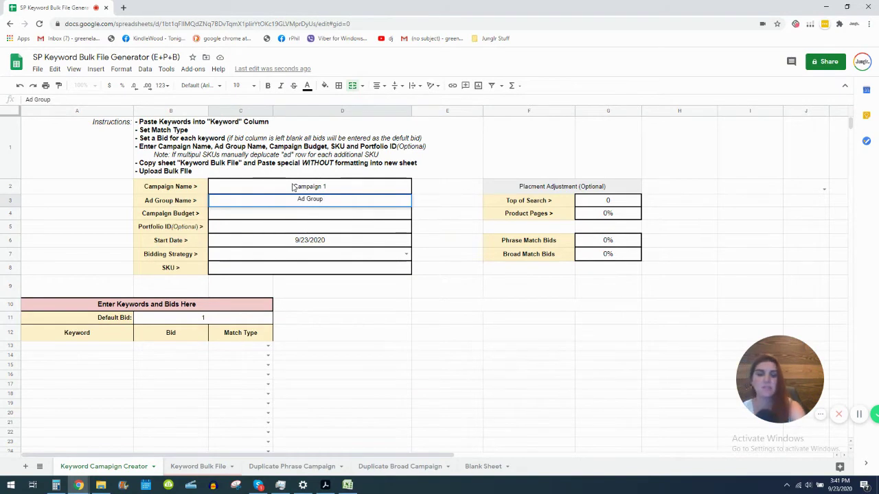
pyautogui.press('Return')
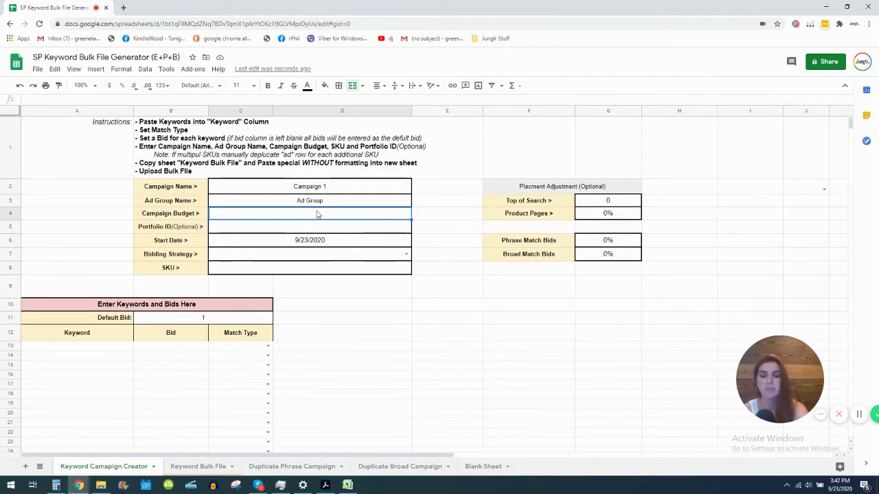
pyautogui.write('15')
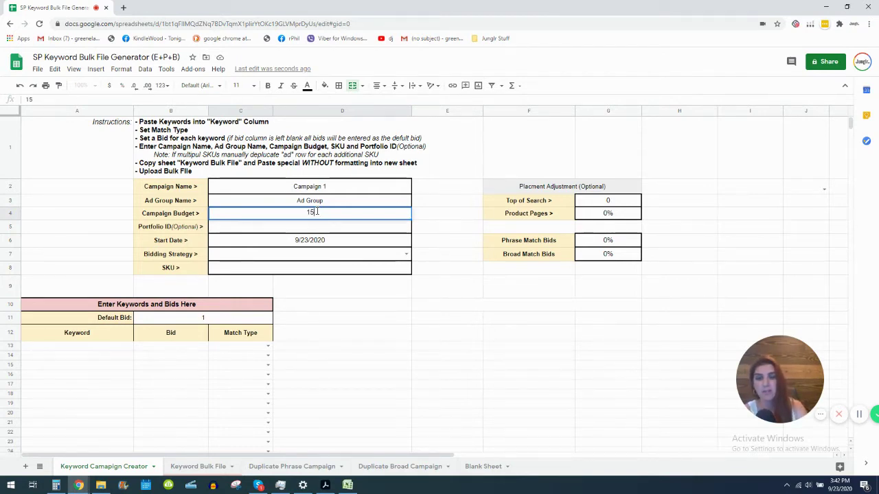
pyautogui.click(311, 228)
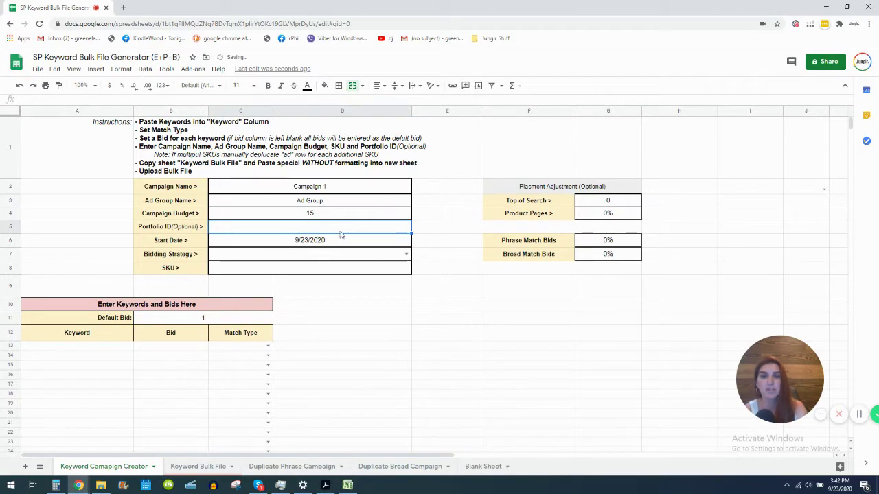
# Set the bidding strategy to Dynamic bidding (down only) and enter "SKU 1" as the SKU
pyautogui.click(327, 256)
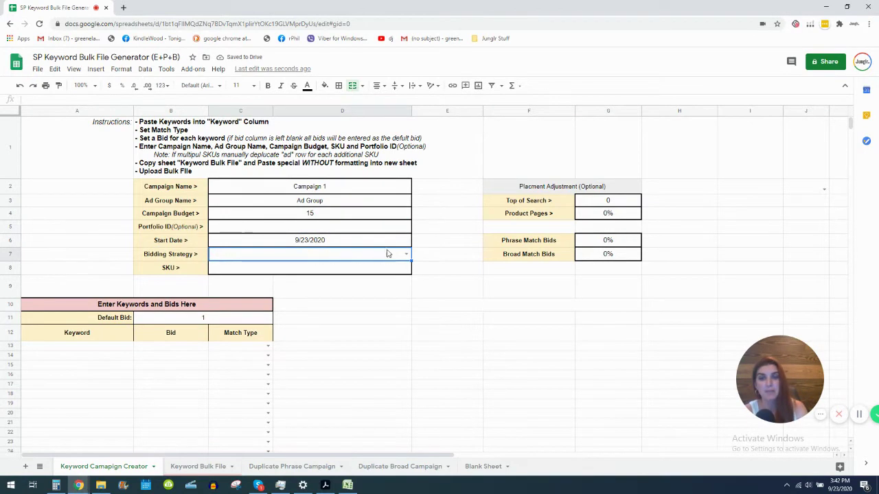
pyautogui.click(406, 255)
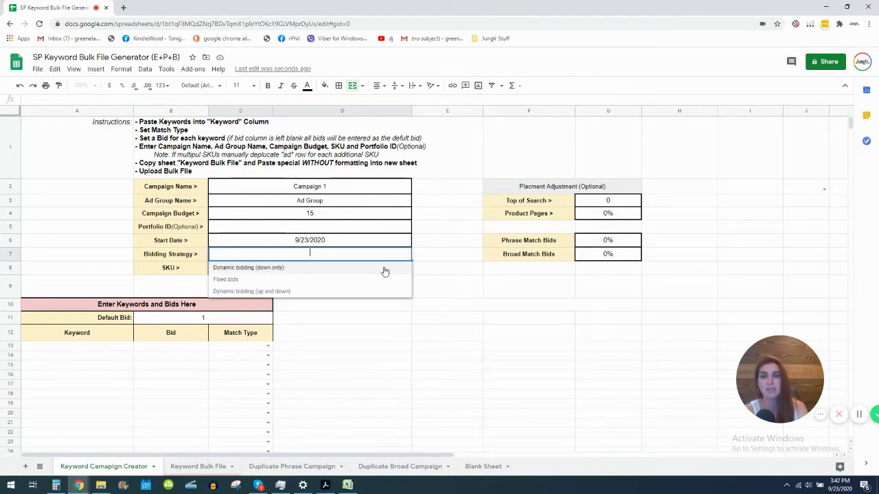
pyautogui.click(386, 271)
pyautogui.click(383, 273)
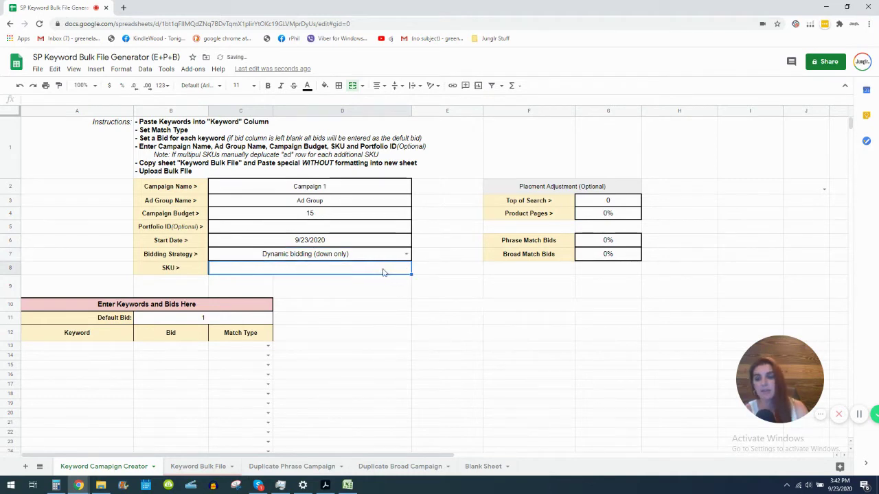
pyautogui.write('SKU 1')
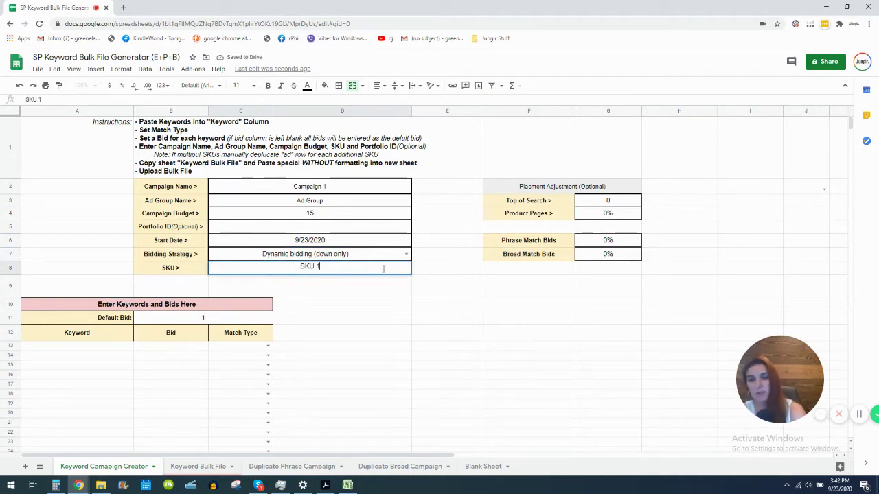
pyautogui.press('Return')
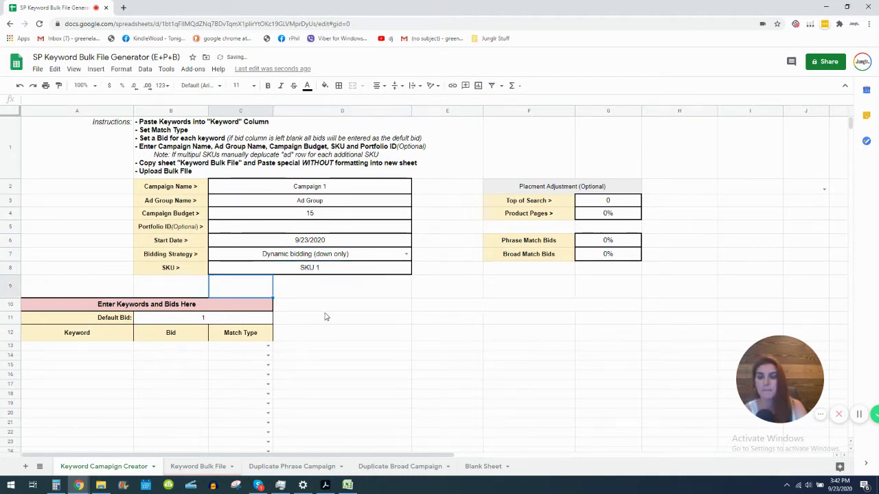
# Enter "Keyword 1" in the first row of the Keyword column
pyautogui.click(105, 348)
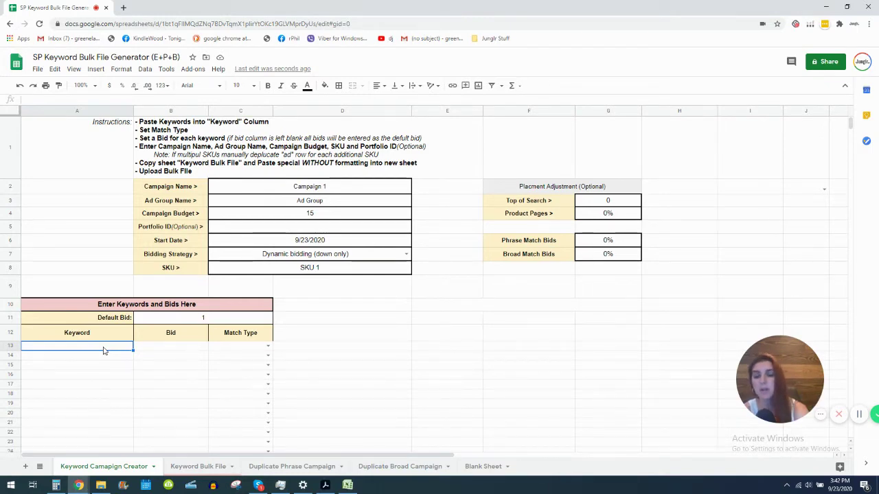
pyautogui.write('Ke')
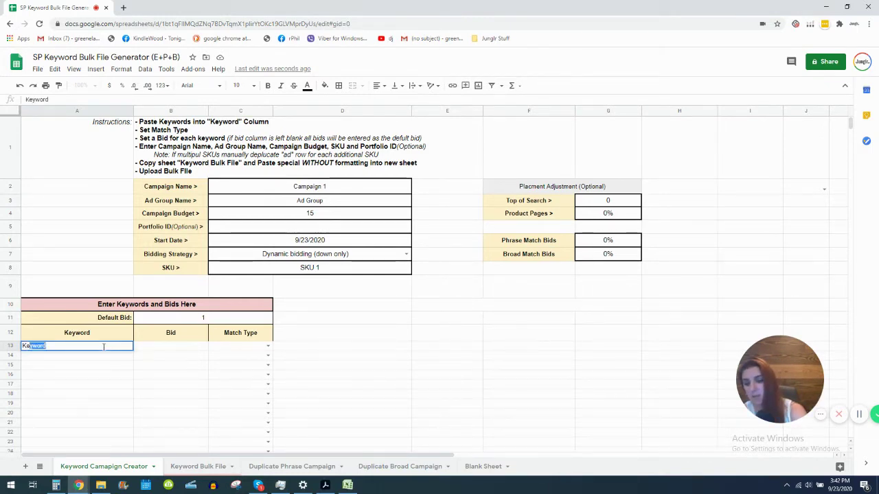
pyautogui.write('yword 1')
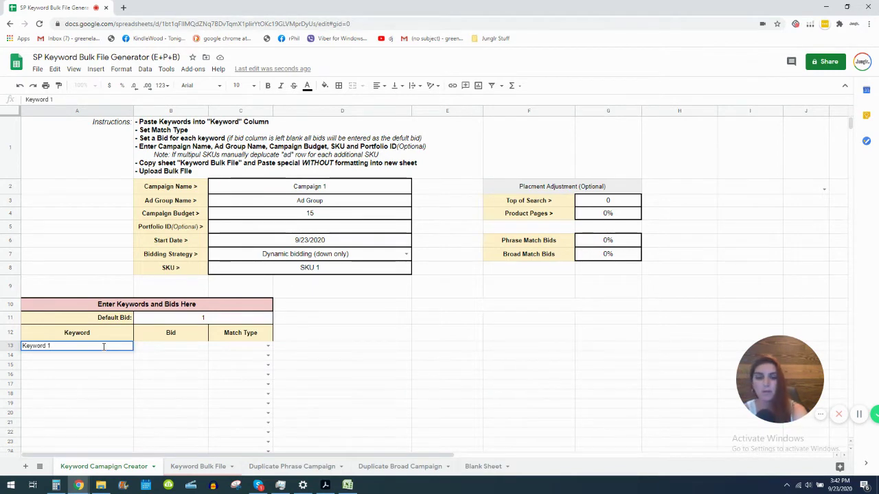
pyautogui.press('Return')
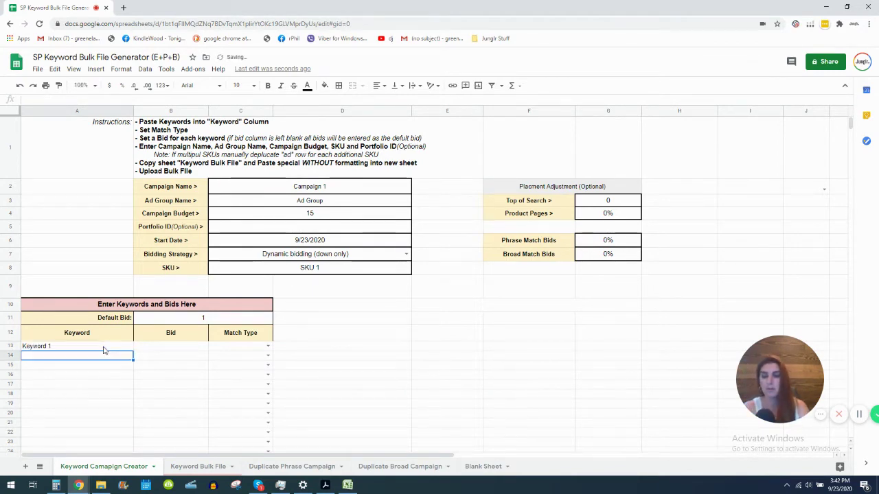
# Extend the Keyword column from Keyword 1 down through Keyword 35 as a numbered series
pyautogui.click(103, 347)
pyautogui.moveTo(134, 350); pyautogui.dragTo(123, 381)
pyautogui.scroll(6, 123, 382)
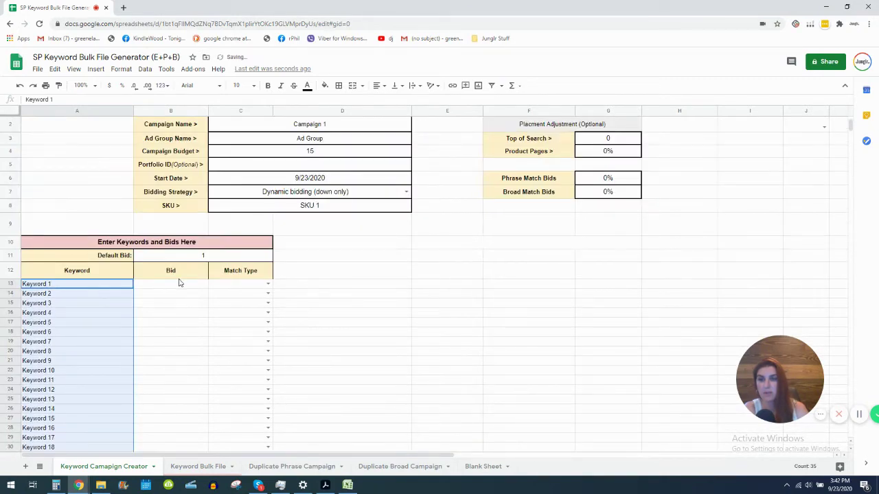
# Set the match type to exact for Keyword 1 and copy it down to all rows through Keyword 35
pyautogui.click(268, 284)
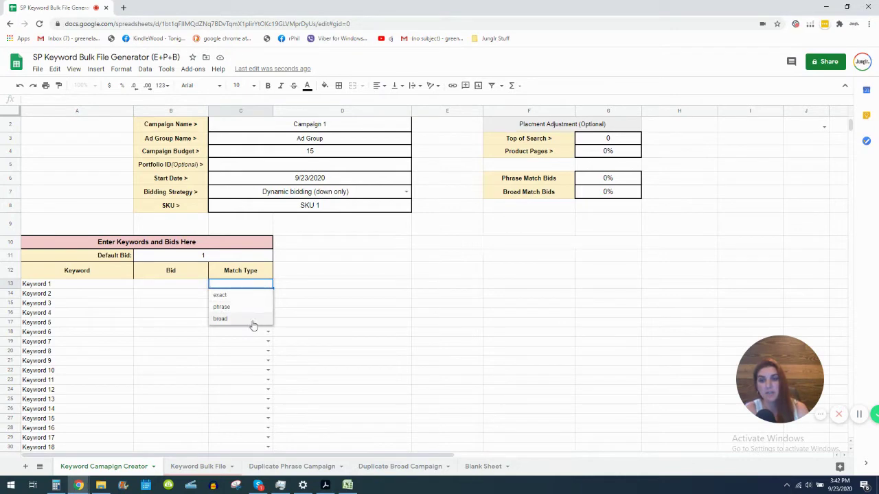
pyautogui.click(245, 295)
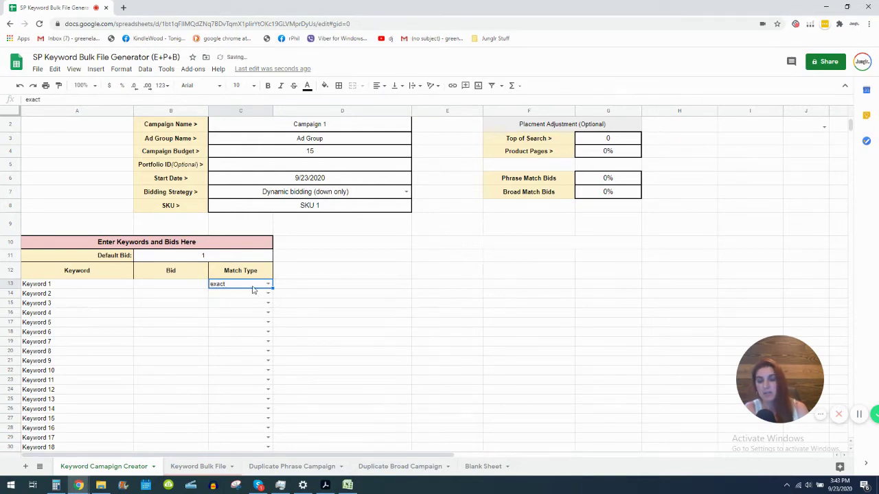
pyautogui.moveTo(252, 289); pyautogui.dragTo(232, 401)
pyautogui.hotkey('ctrl', 'd')
pyautogui.scroll(5, 295, 379)
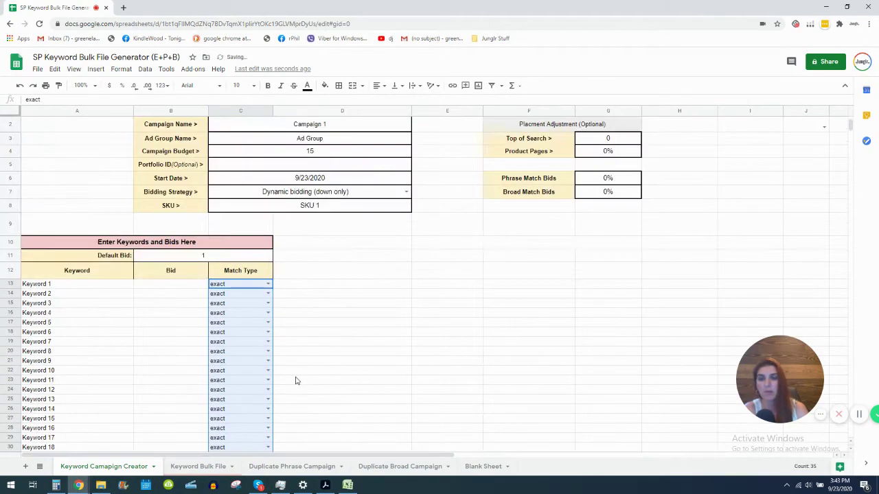
pyautogui.scroll(2, 296, 380)
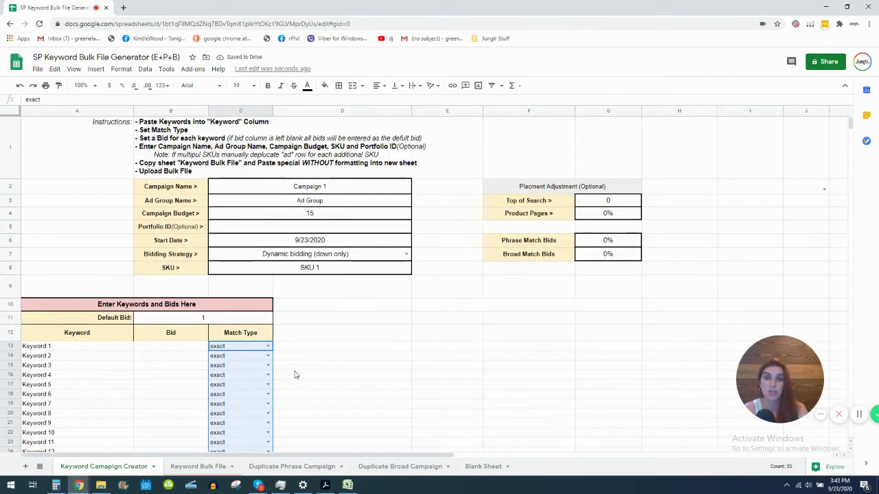
# Enter a bid of 1 for Keyword 1 and copy it down the Bid column through Keyword 35
pyautogui.scroll(-2, 294, 372)
pyautogui.click(180, 287)
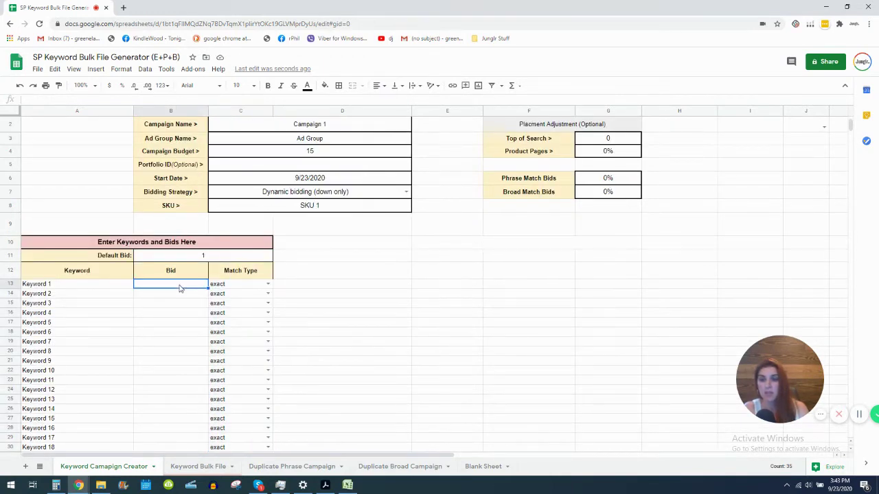
pyautogui.write('1')
pyautogui.press('Return')
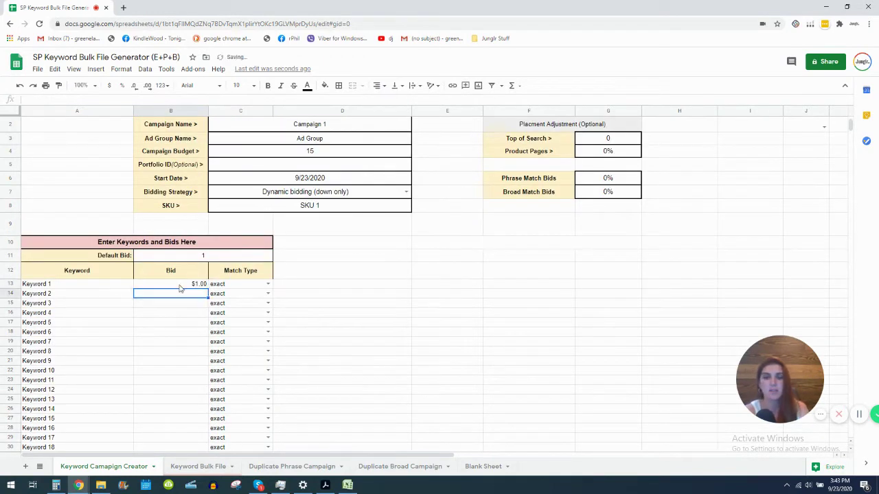
pyautogui.click(180, 288)
pyautogui.moveTo(181, 288); pyautogui.dragTo(179, 353)
pyautogui.hotkey('ctrl', 'd')
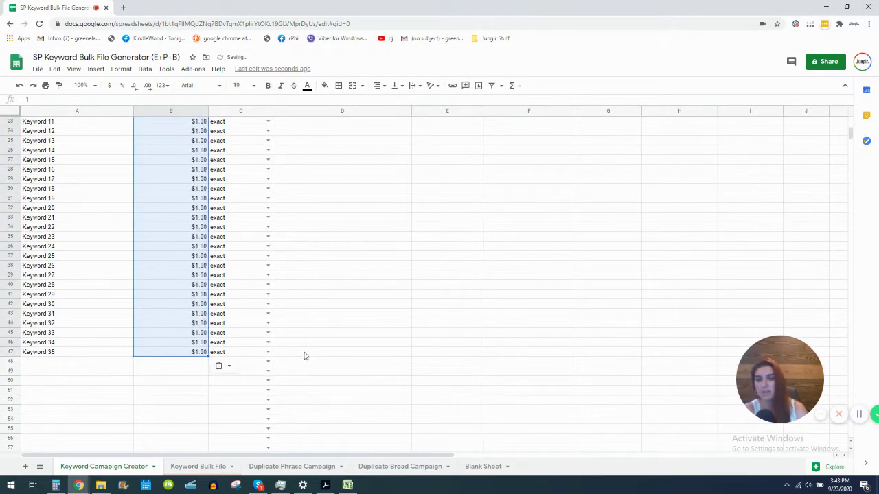
pyautogui.scroll(5, 305, 355)
pyautogui.scroll(3, 305, 355)
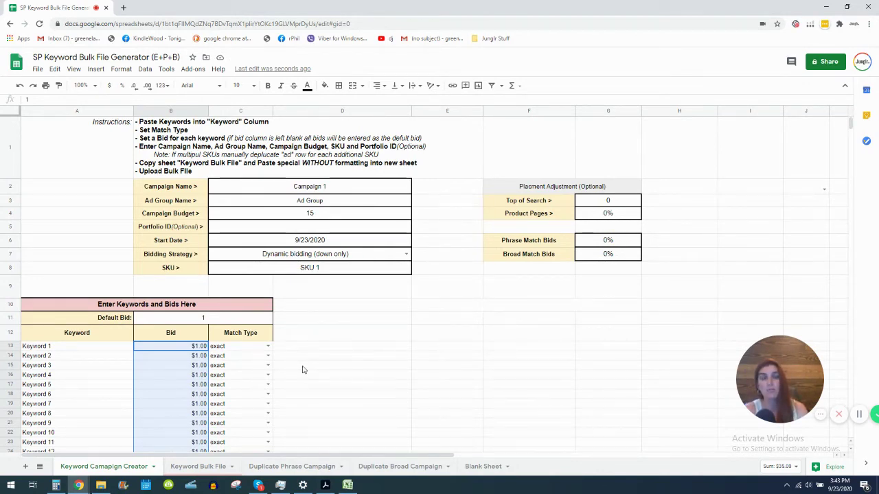
# Review the generated rows in the Keyword Bulk File sheet, including the SKU cell and the placement bid increases
pyautogui.click(213, 470)
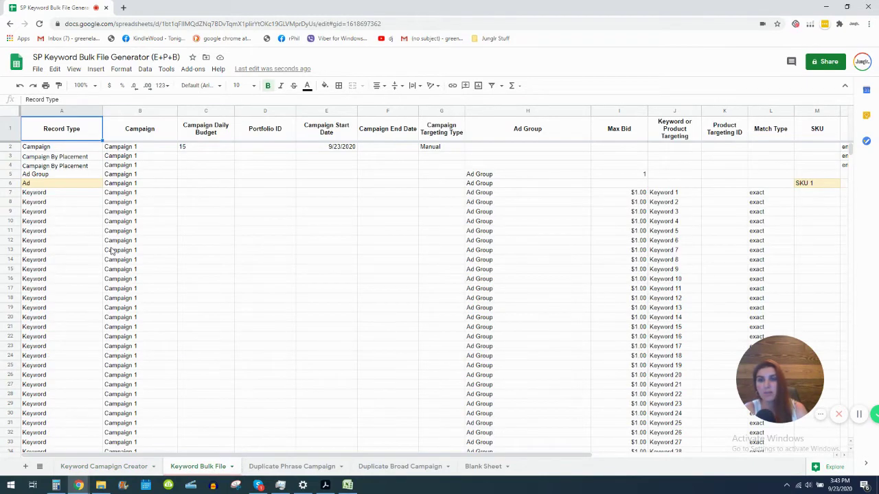
pyautogui.scroll(-3, 111, 252)
pyautogui.scroll(3, 164, 265)
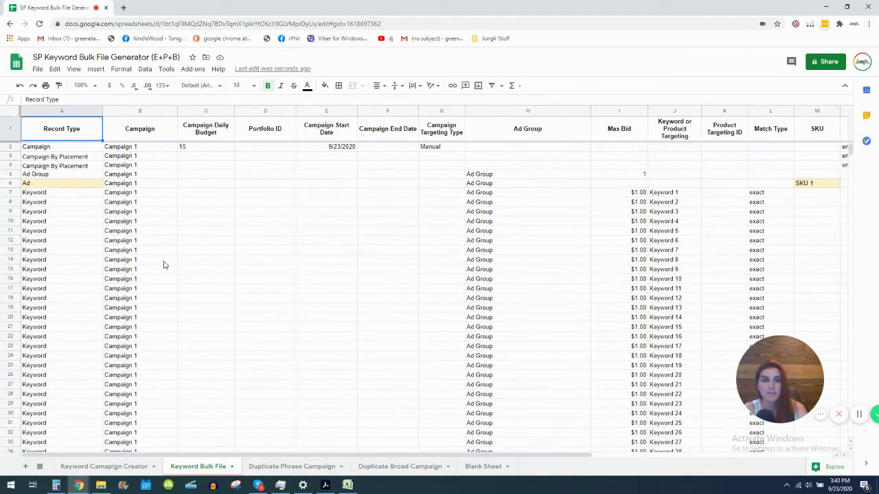
pyautogui.moveTo(297, 456); pyautogui.dragTo(362, 456)
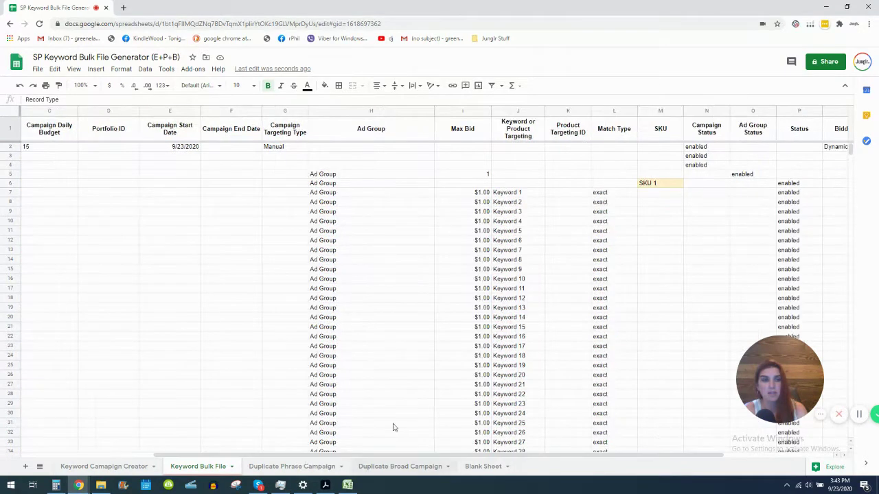
pyautogui.click(663, 184)
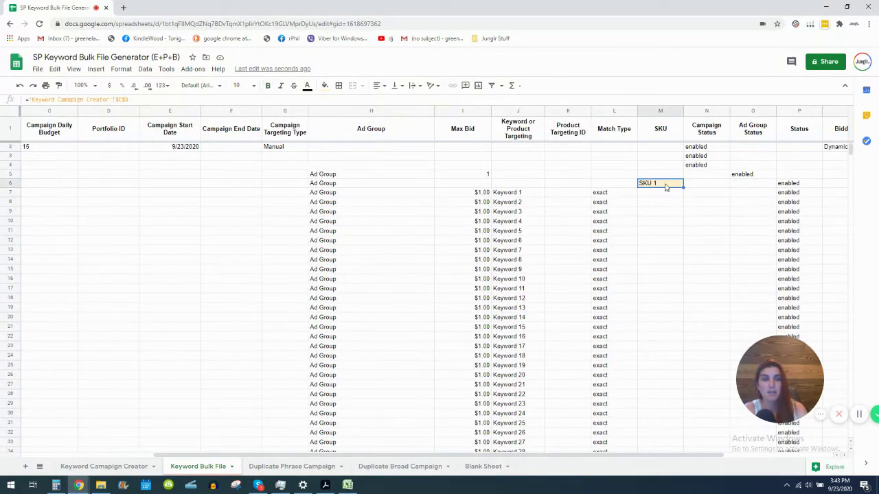
pyautogui.moveTo(560, 456); pyautogui.dragTo(685, 449)
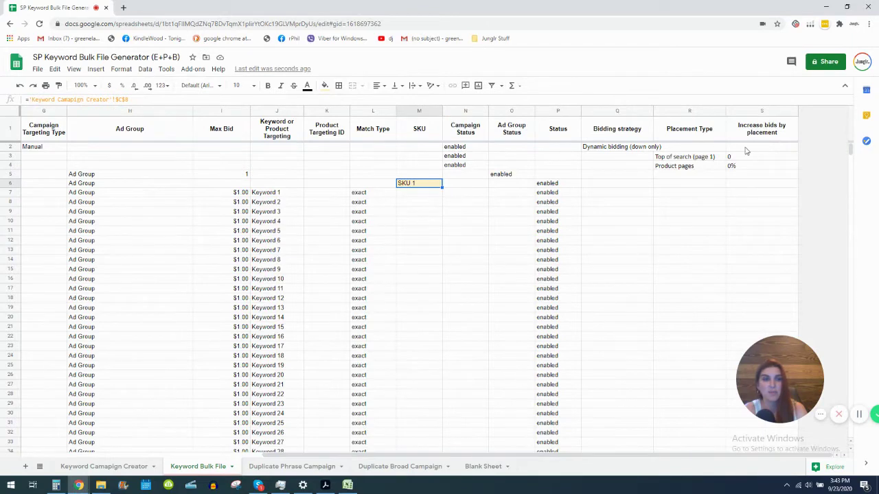
pyautogui.moveTo(752, 157); pyautogui.dragTo(760, 170)
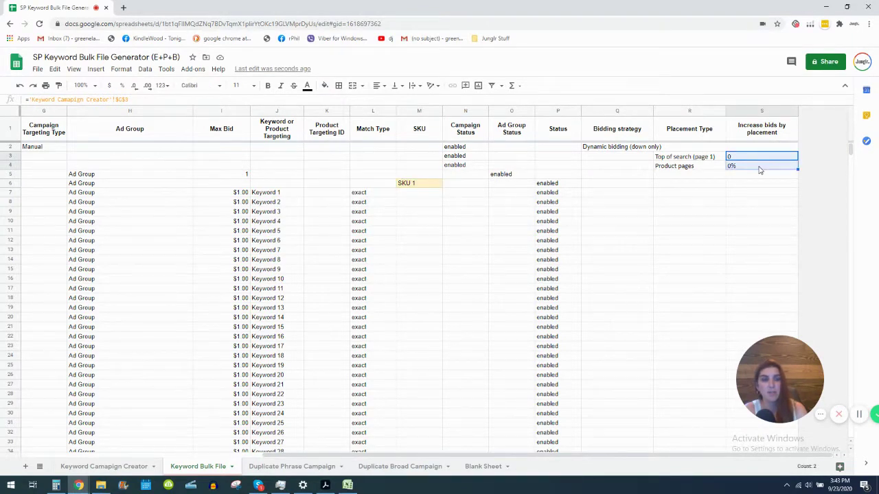
# Set the Top of Search placement adjustment to 100% in the keyword campaign creator sheet
pyautogui.click(103, 467)
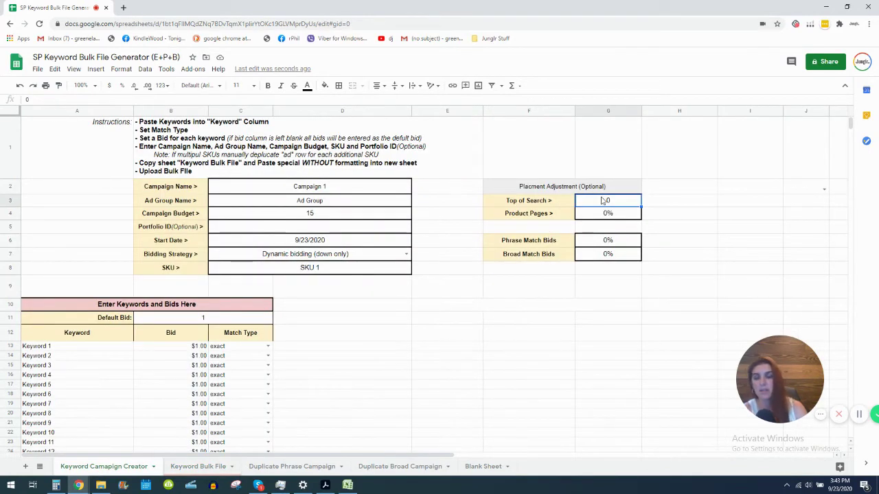
pyautogui.write('100')
pyautogui.press('Return')
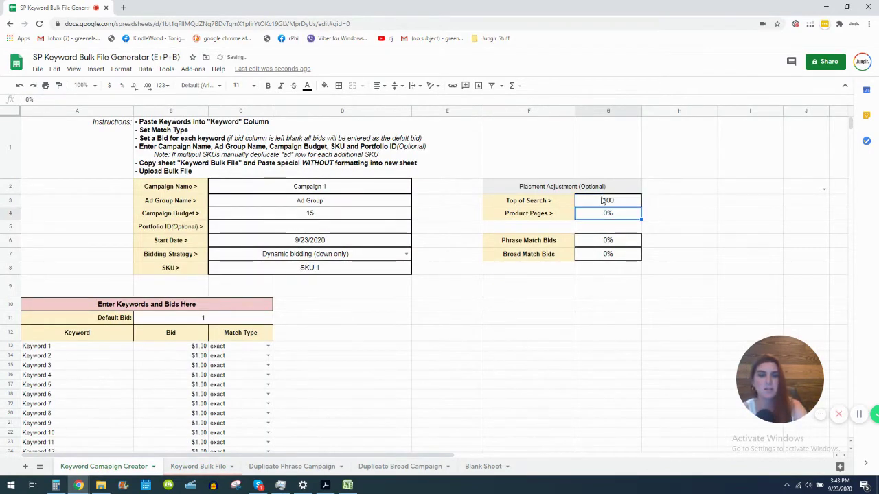
pyautogui.click(603, 200)
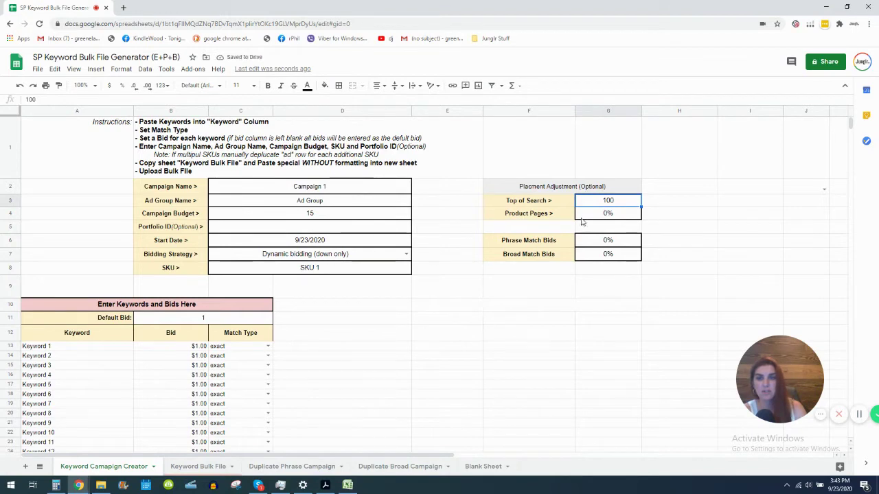
pyautogui.doubleClick(618, 202)
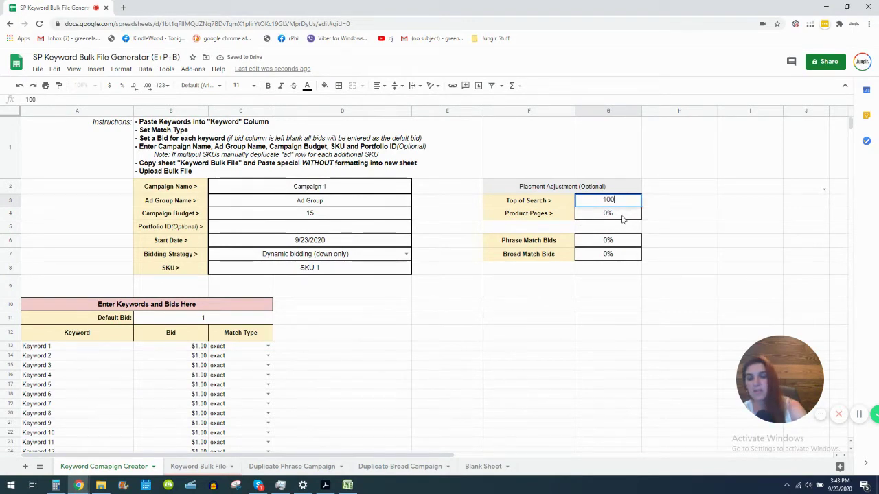
pyautogui.write('%')
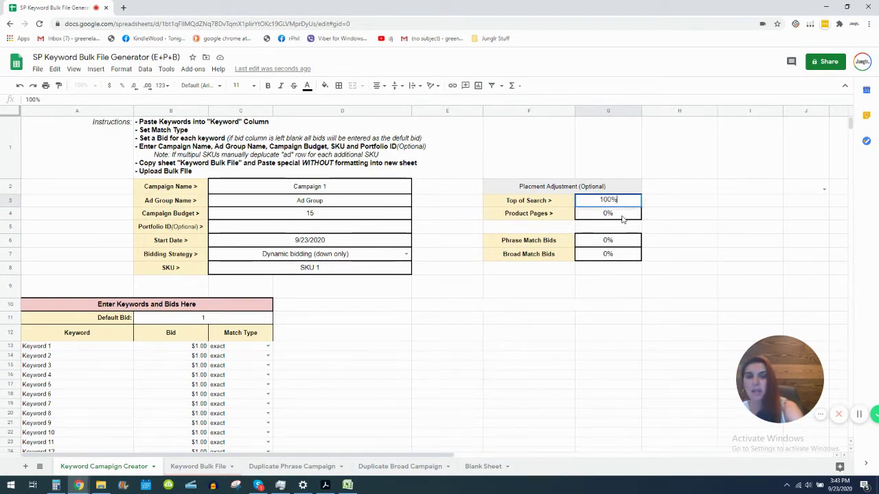
pyautogui.click(673, 205)
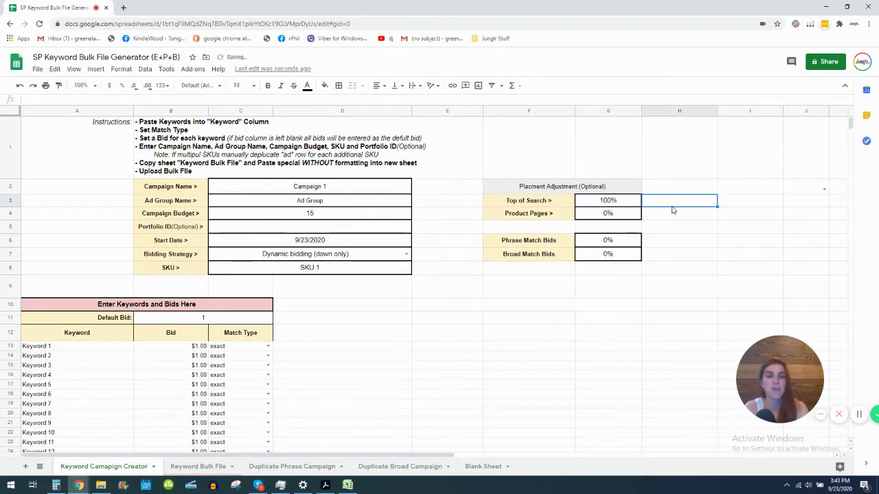
# Check the placement adjustment cells against the Keyword Bulk File sheet and inspect the formula behind the Product pages bid increase
pyautogui.click(602, 205)
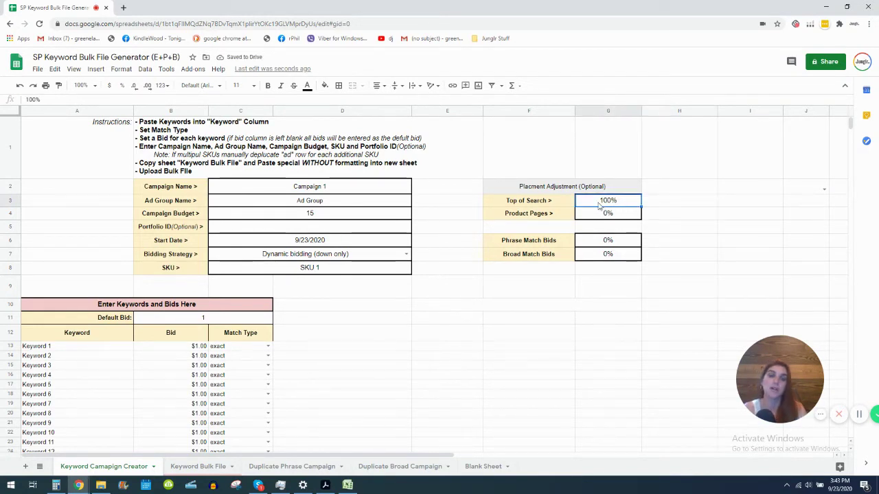
pyautogui.moveTo(528, 186); pyautogui.dragTo(622, 216)
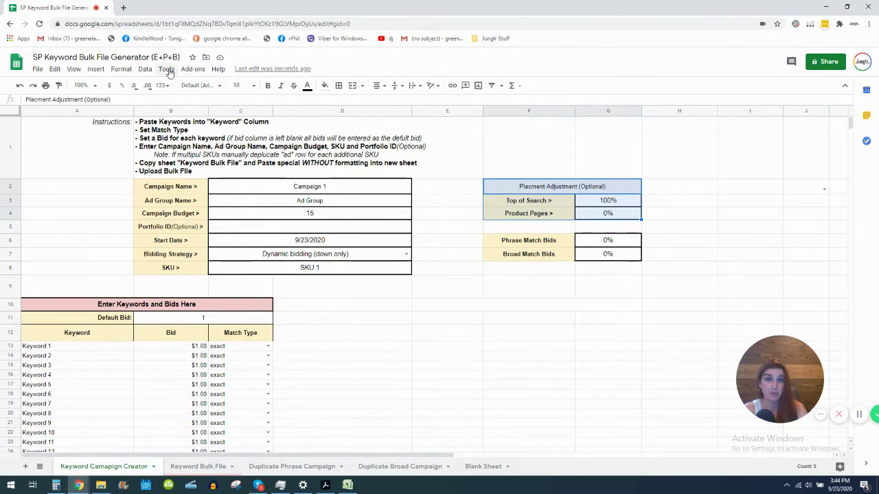
pyautogui.click(621, 203)
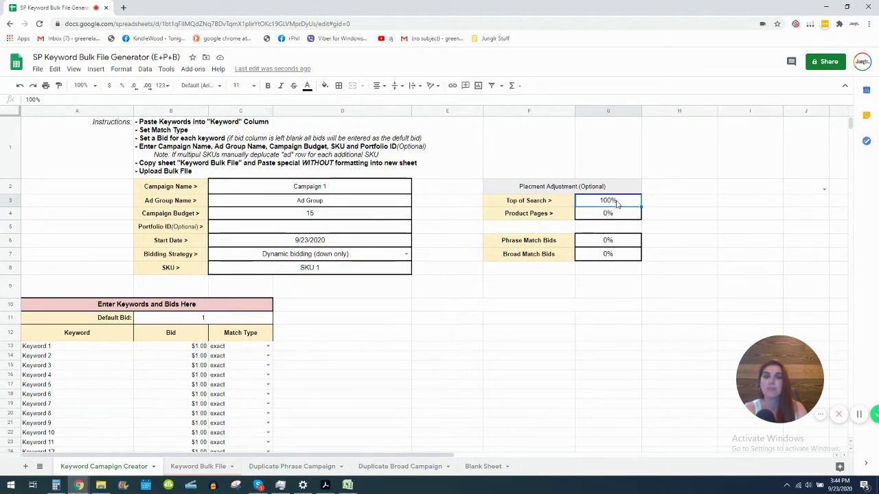
pyautogui.click(197, 466)
pyautogui.hscroll(2, 344, 458)
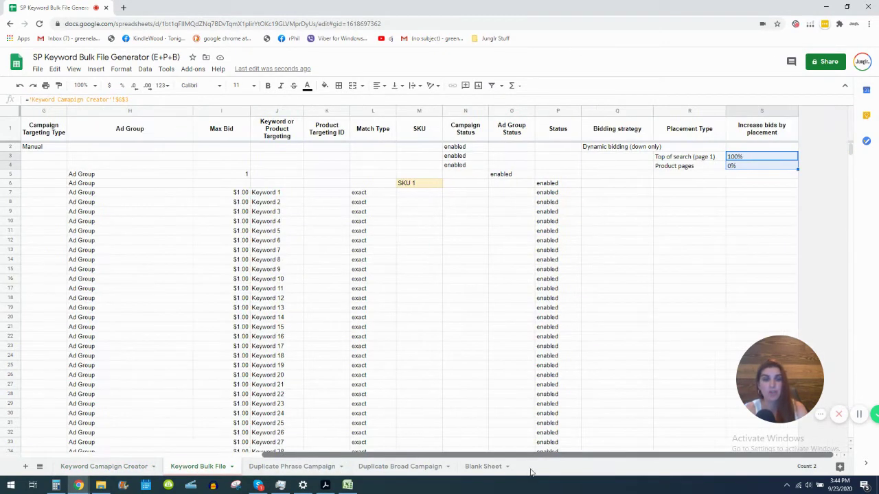
pyautogui.click(757, 169)
pyautogui.doubleClick(741, 170)
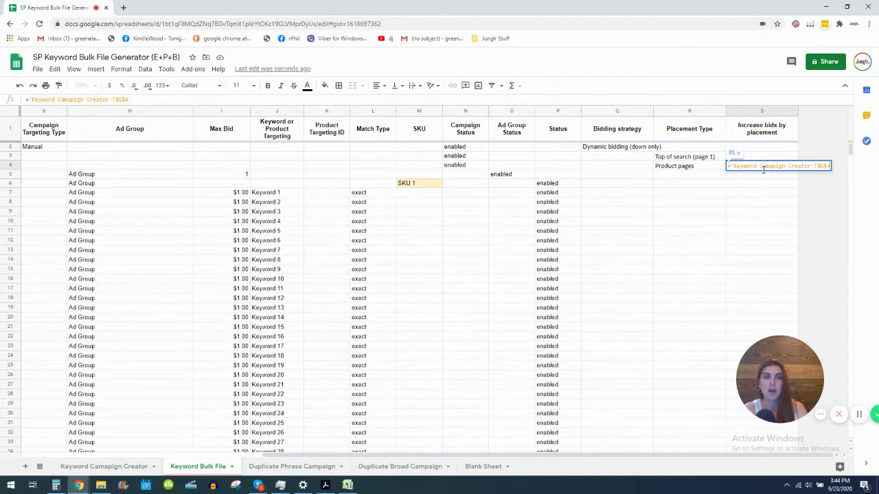
pyautogui.click(775, 189)
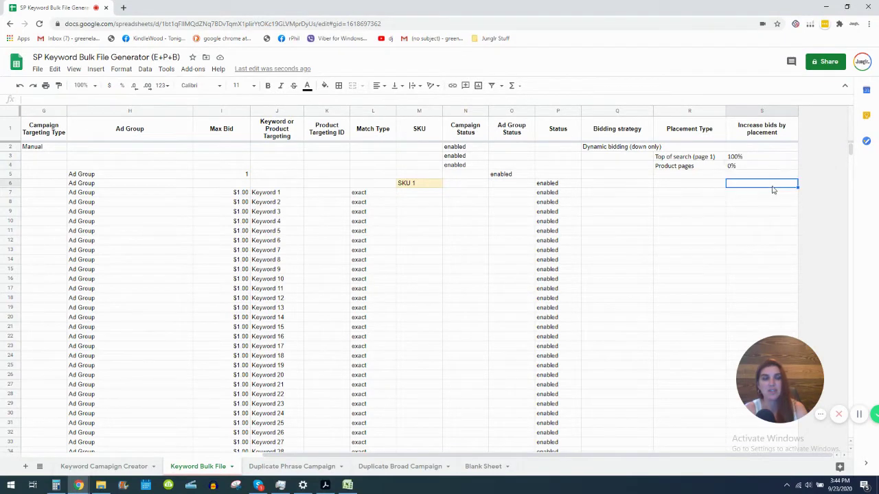
# Inspect the keyword formulas in the Keyword Bulk File sheet for Keyword 1 and for the first row after Keyword 35
pyautogui.click(81, 467)
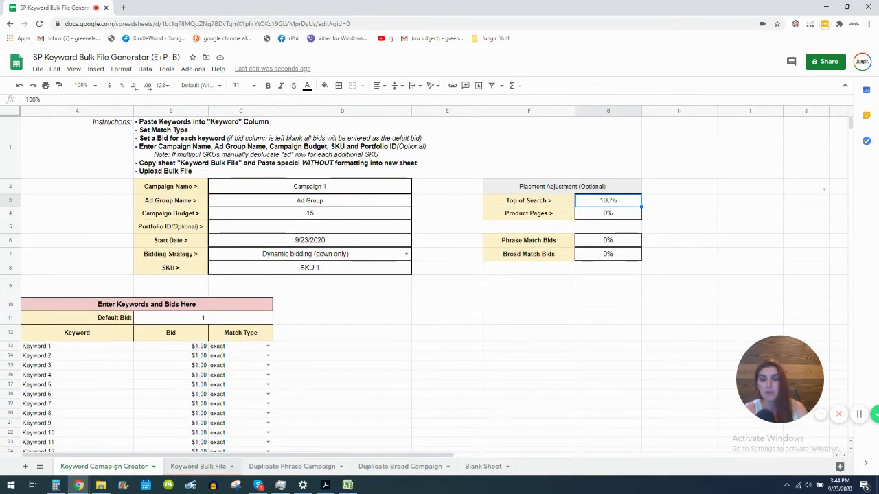
pyautogui.click(197, 467)
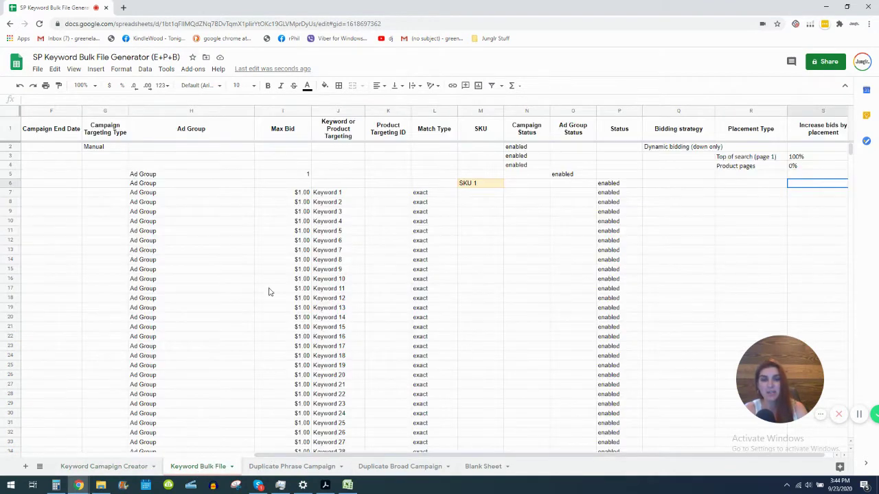
pyautogui.doubleClick(333, 194)
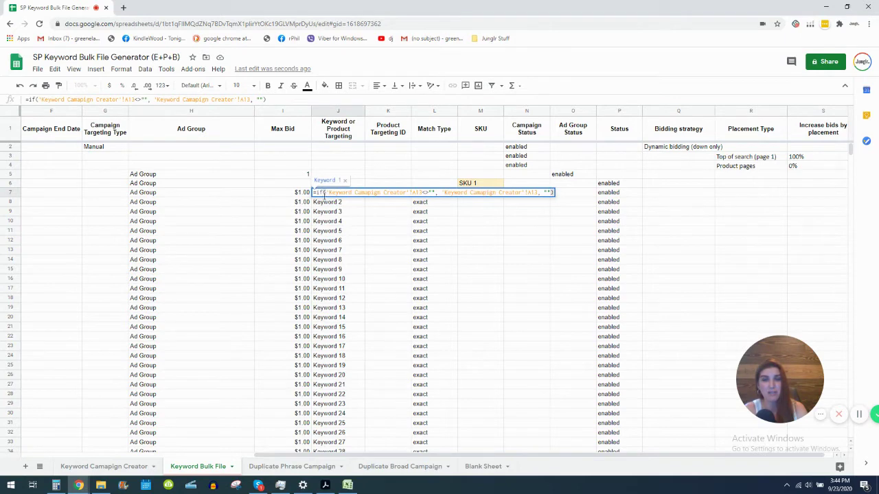
pyautogui.click(347, 206)
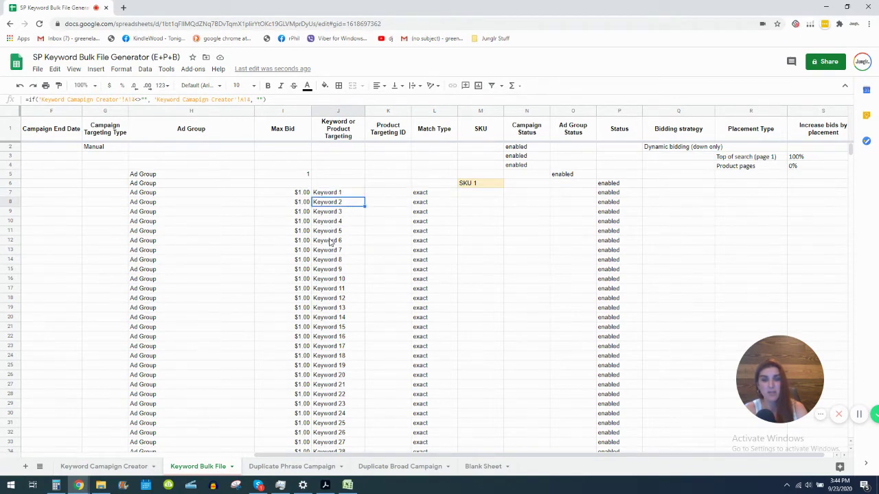
pyautogui.scroll(-6, 372, 393)
pyautogui.click(346, 354)
pyautogui.doubleClick(346, 357)
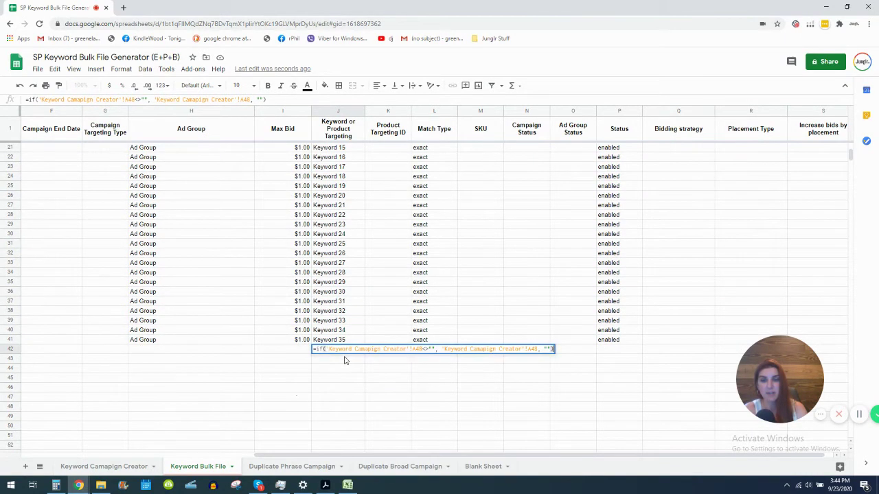
pyautogui.press('Escape')
# Extend the keyword list in the campaign creator sheet from Keyword 35 through Keyword 45
pyautogui.click(93, 467)
pyautogui.scroll(-10, 133, 385)
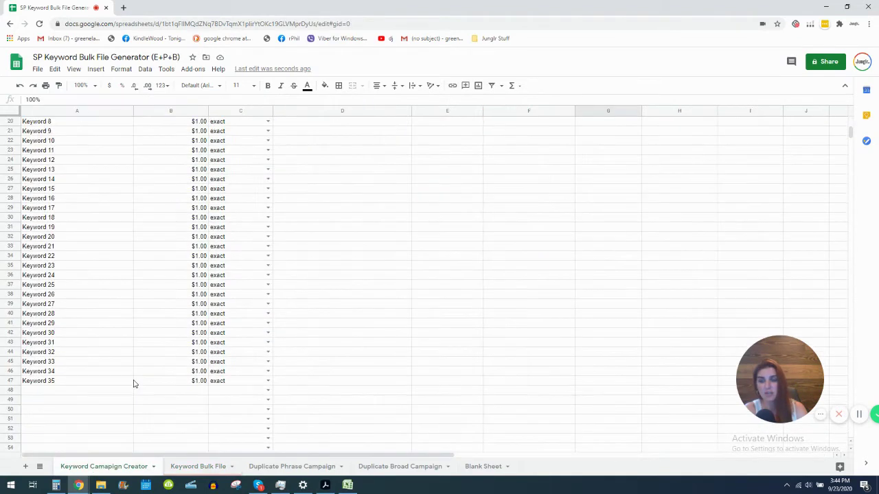
pyautogui.click(108, 290)
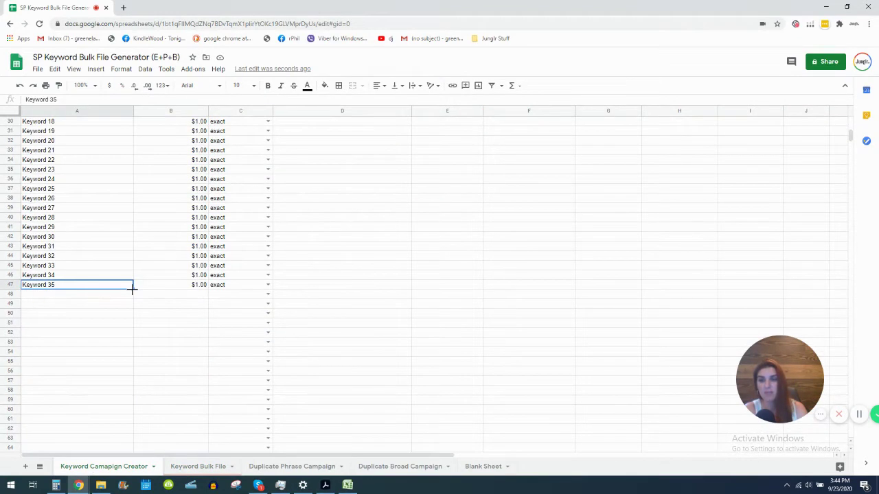
pyautogui.moveTo(133, 288); pyautogui.dragTo(137, 384)
# Copy the bid and match type of Keyword 35 down to the rows for Keyword 36 through Keyword 45
pyautogui.moveTo(175, 290); pyautogui.dragTo(229, 286)
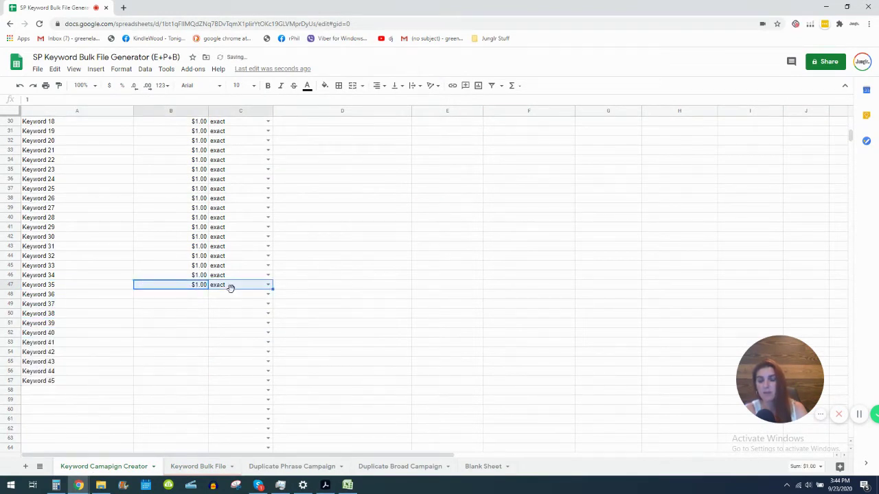
pyautogui.hotkey('ctrl', 'c')
pyautogui.moveTo(173, 288); pyautogui.dragTo(171, 388)
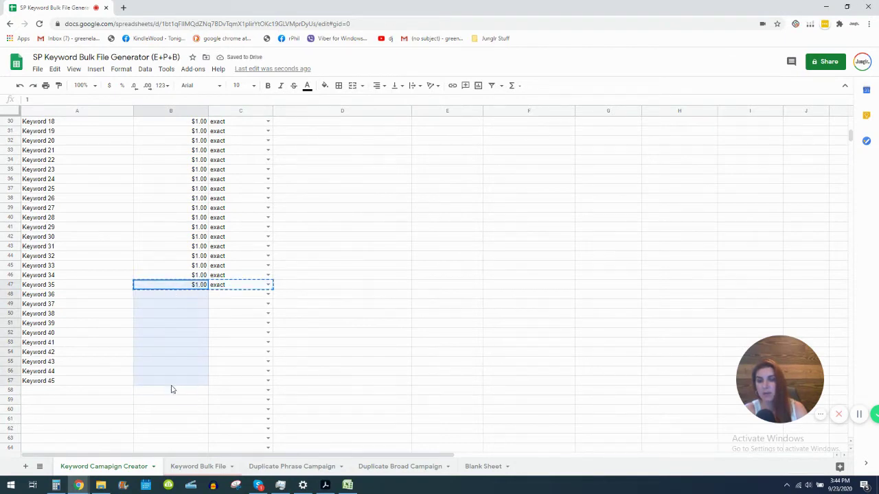
pyautogui.hotkey('ctrl', 'v')
pyautogui.click(320, 371)
# Check the Keyword Bulk File sheet for the added keywords and review its columns back to Record Type
pyautogui.click(200, 466)
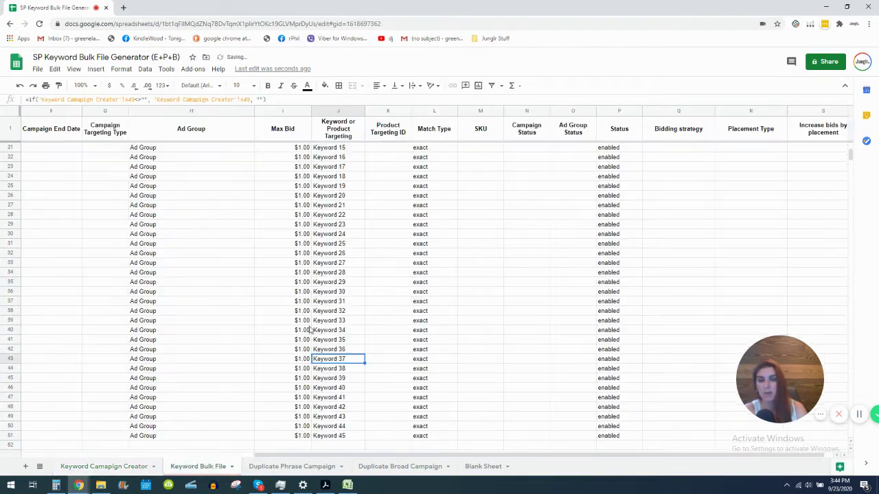
pyautogui.scroll(-4, 312, 308)
pyautogui.scroll(5, 312, 308)
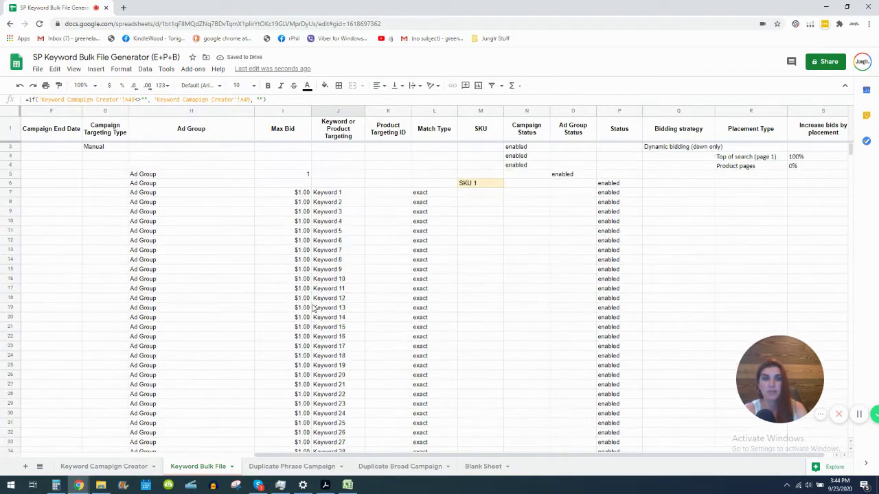
pyautogui.moveTo(398, 454); pyautogui.dragTo(165, 454)
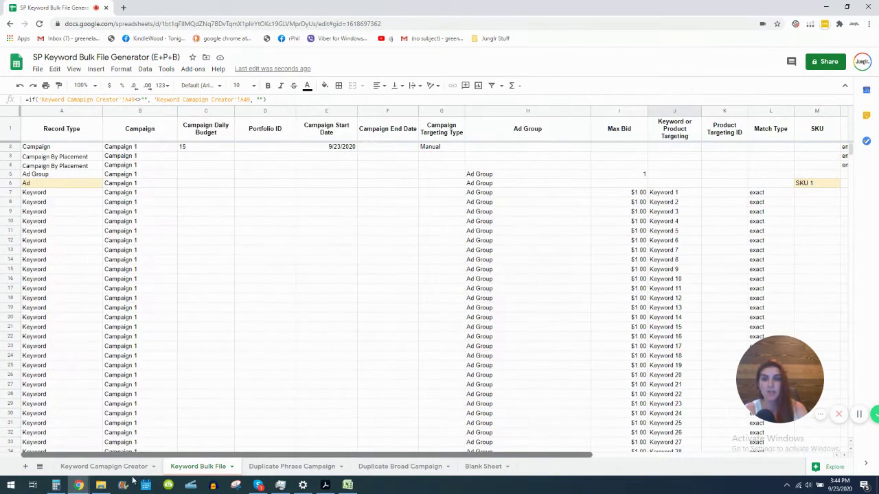
# Copy all Keyword Bulk File rows from the header row through the Keyword 45 row
pyautogui.click(10, 132)
pyautogui.scroll(-5, 41, 309)
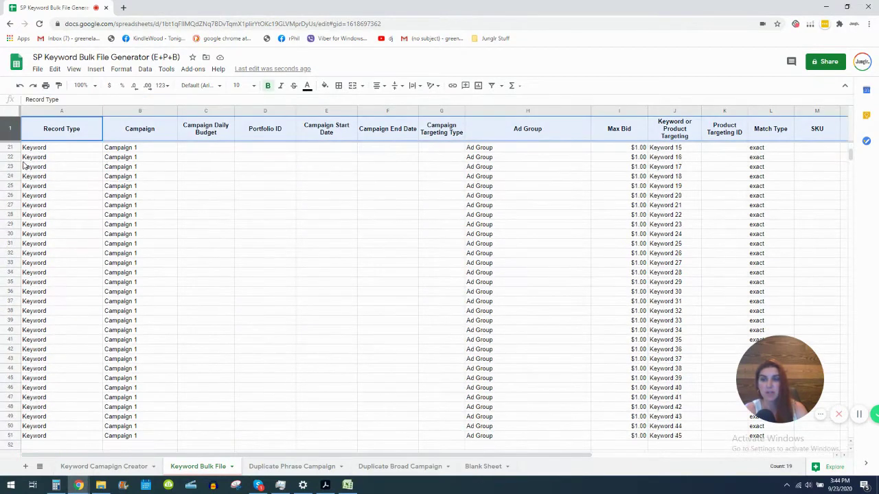
pyautogui.moveTo(12, 341); pyautogui.dragTo(6, 132)
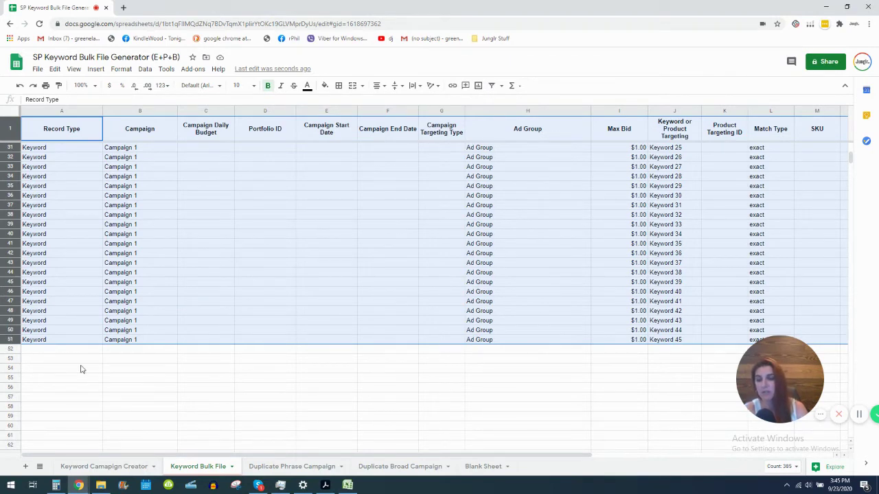
pyautogui.hotkey('ctrl', 'c')
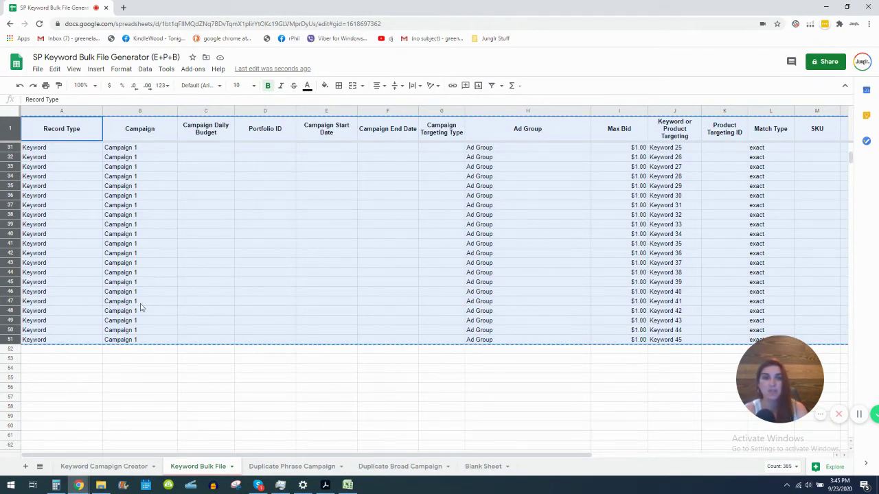
# Paste the copied rows with their formulas into the Blank Sheet starting at cell A2
pyautogui.click(480, 468)
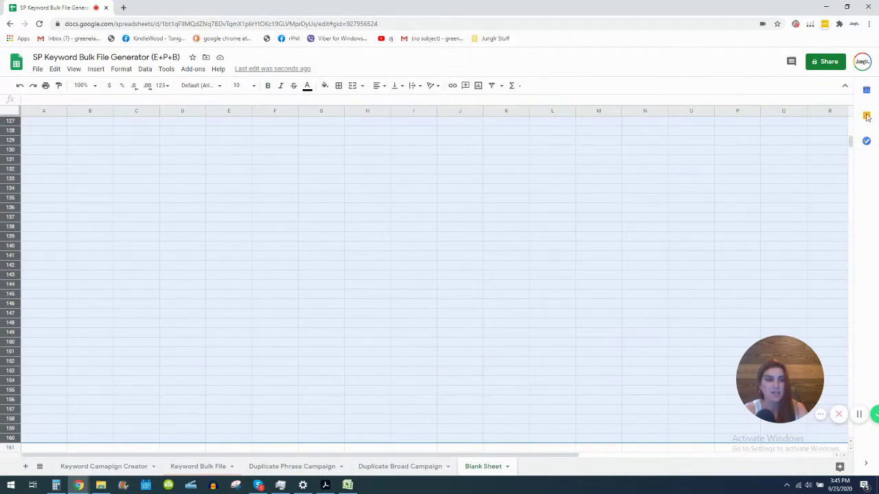
pyautogui.moveTo(852, 141); pyautogui.dragTo(856, 117)
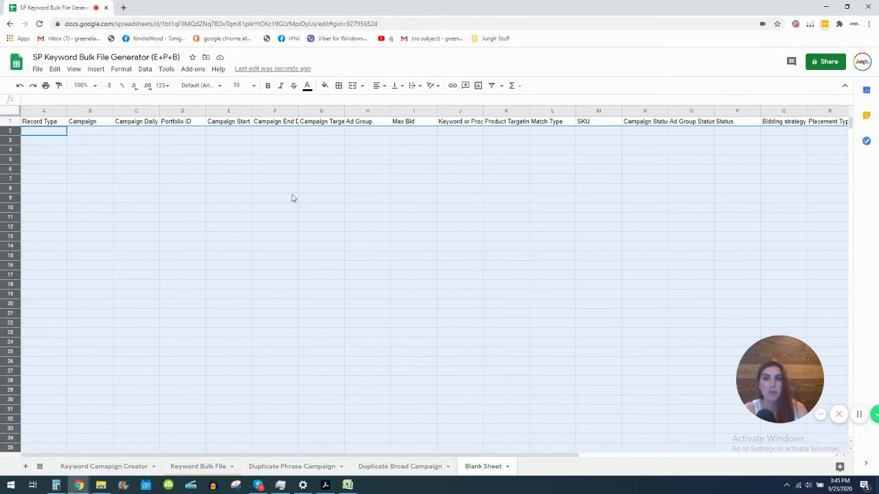
pyautogui.click(51, 134)
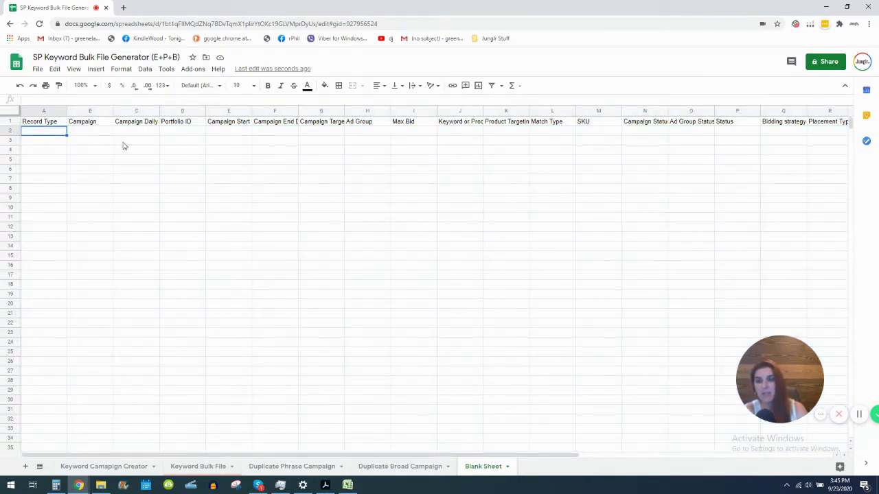
pyautogui.hotkey('ctrl', 'v')
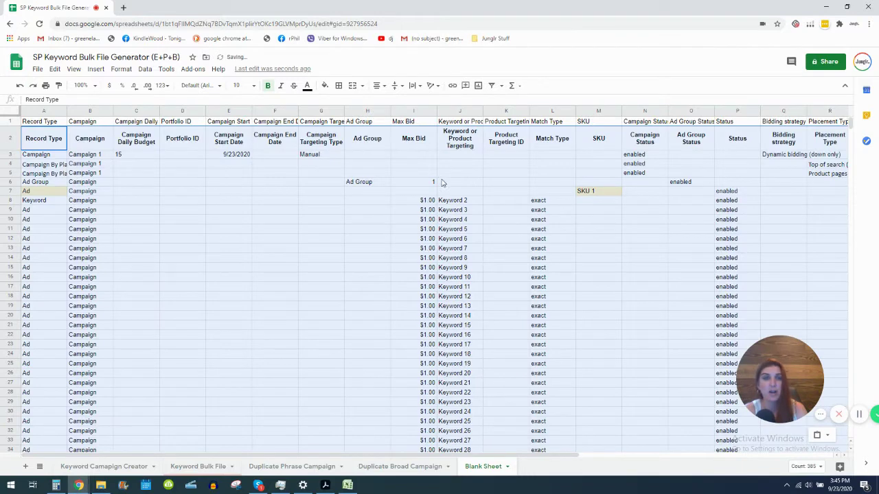
# Inspect the campaign name formulas in the pasted rows of the Blank Sheet and look through the keyword rows
pyautogui.click(98, 157)
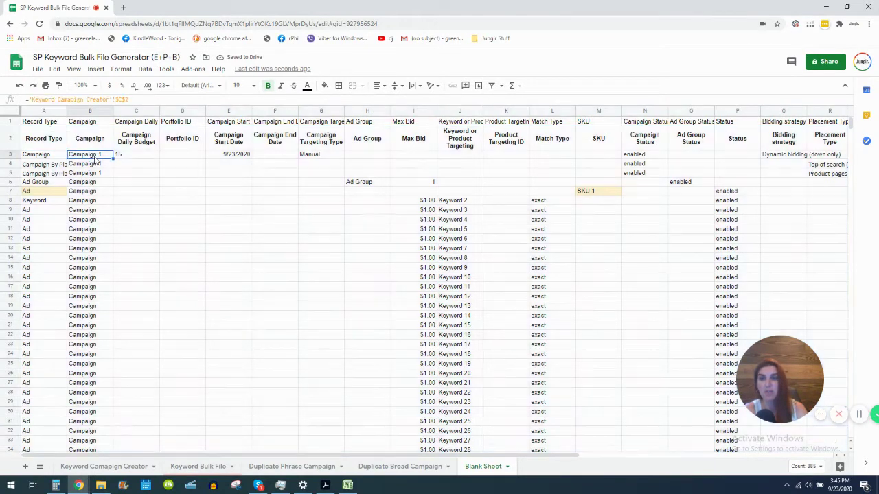
pyautogui.doubleClick(98, 157)
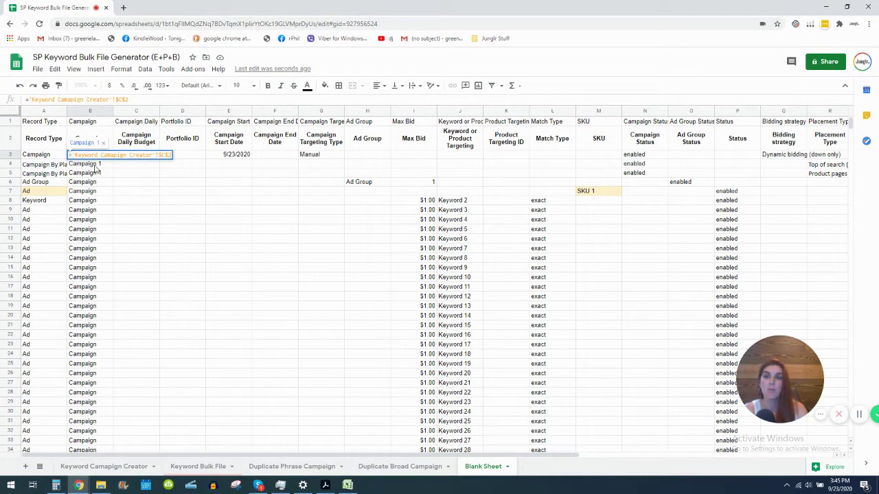
pyautogui.click(100, 201)
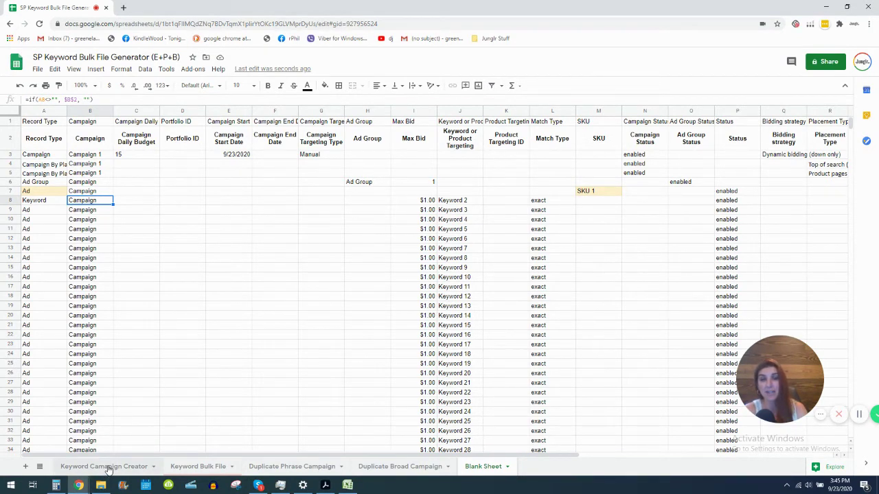
pyautogui.scroll(-5, 272, 339)
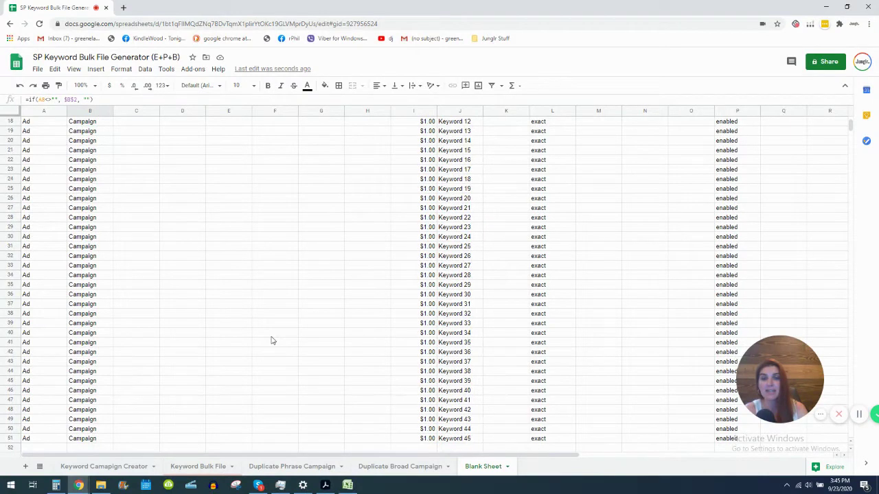
pyautogui.scroll(5, 271, 340)
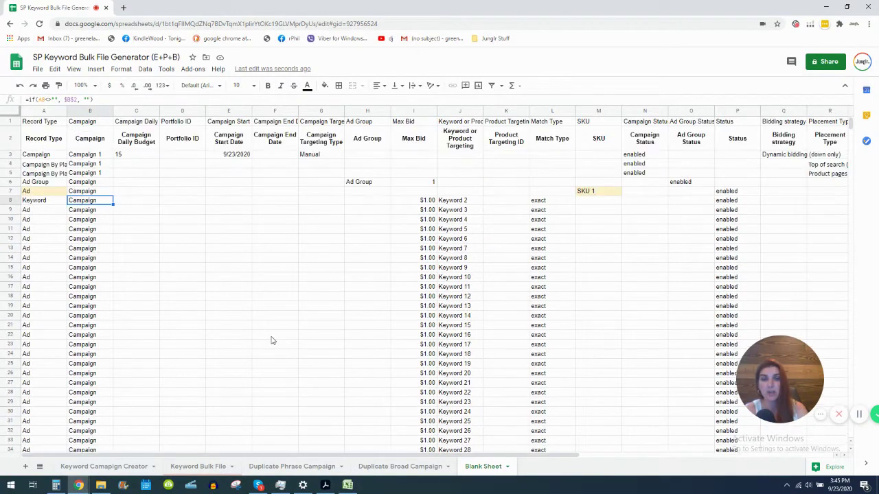
# Clear the contents of the Blank Sheet from row 1 down through all pasted rows
pyautogui.click(12, 121)
pyautogui.hotkey('ctrl', 'shift', 'Down')
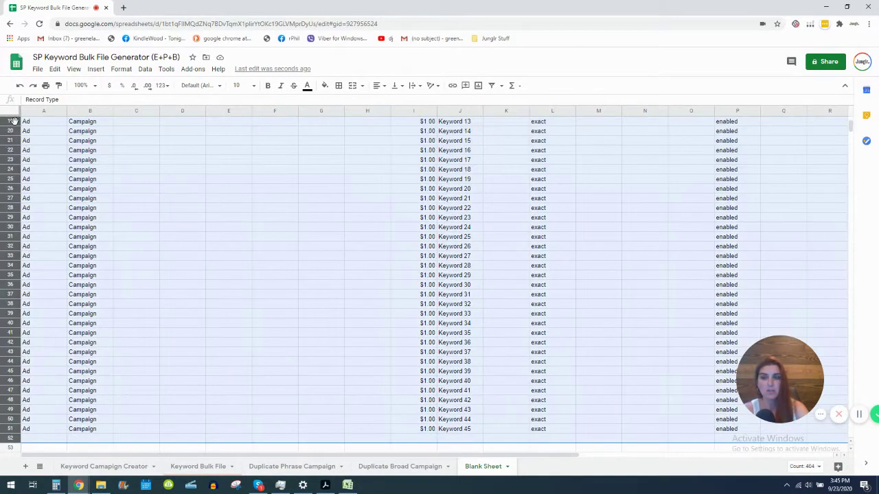
pyautogui.press('Delete')
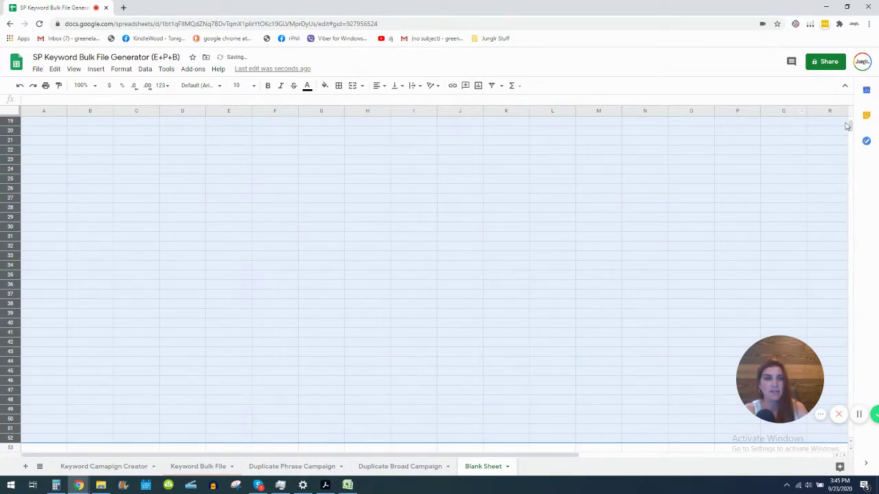
pyautogui.moveTo(850, 127); pyautogui.dragTo(850, 116)
pyautogui.click(230, 184)
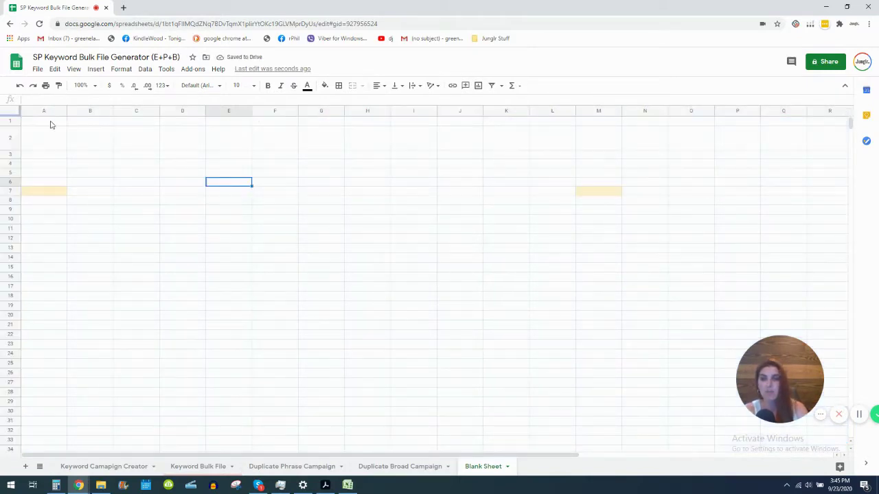
# Paste the copied bulk file rows as values only into the Blank Sheet starting at cell A1
pyautogui.click(50, 124)
pyautogui.moveTo(11, 125); pyautogui.dragTo(10, 131)
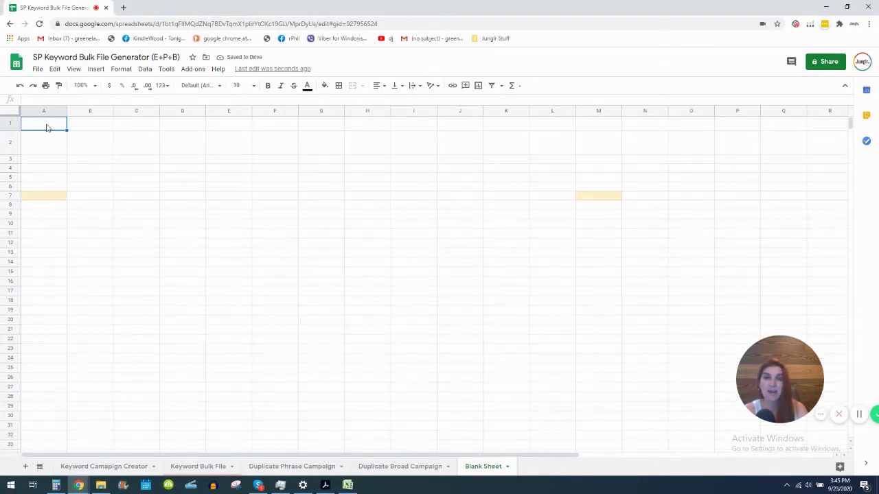
pyautogui.rightClick(47, 128)
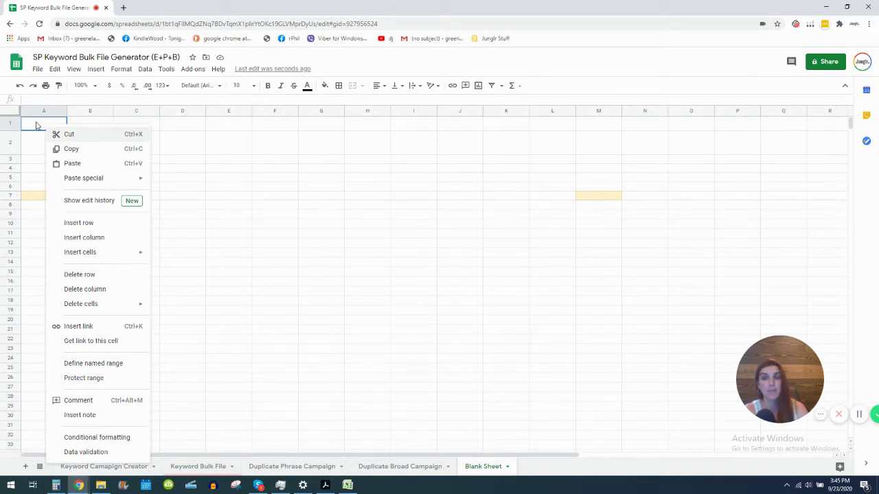
pyautogui.click(28, 126)
pyautogui.rightClick(31, 124)
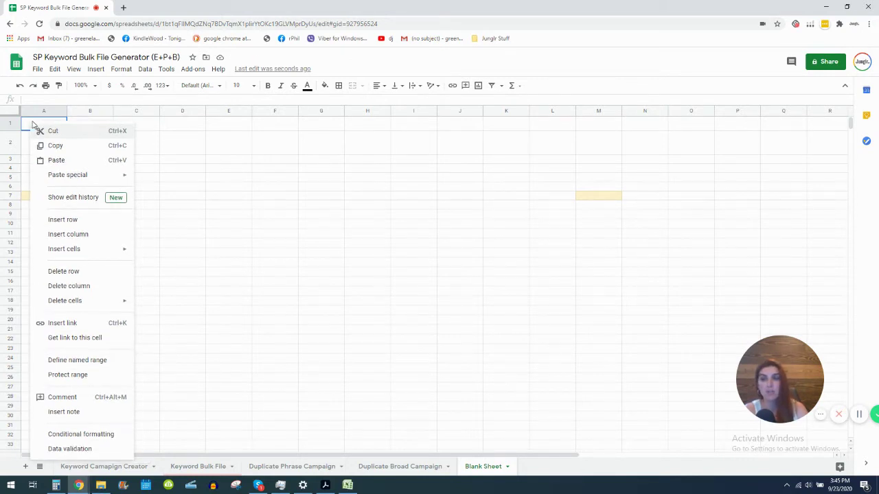
pyautogui.moveTo(92, 177)
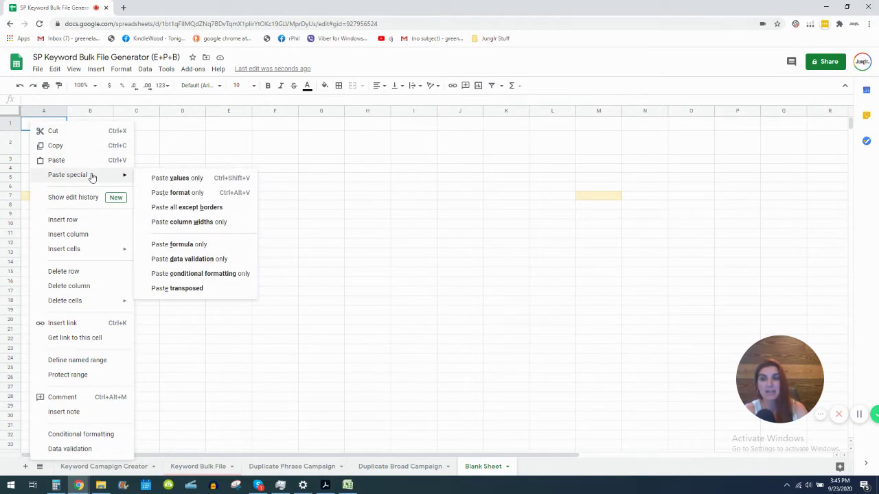
pyautogui.click(173, 180)
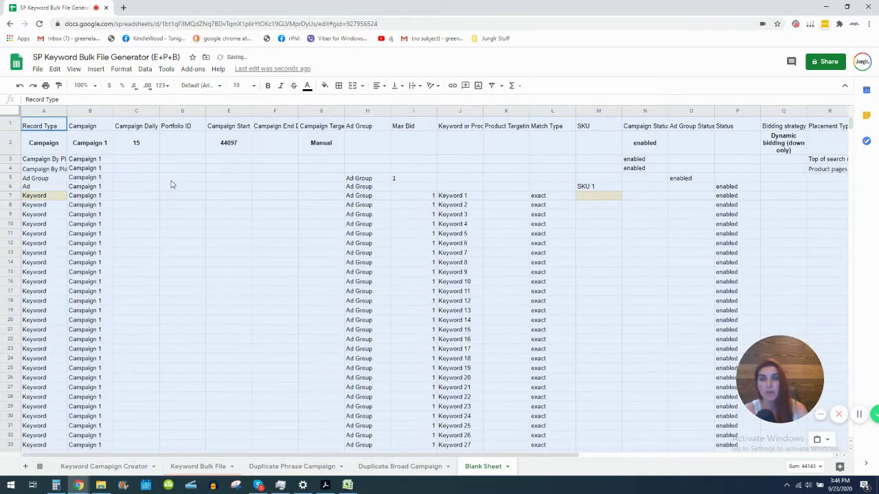
# Delete the header row, row 1, from the Blank Sheet
pyautogui.click(41, 145)
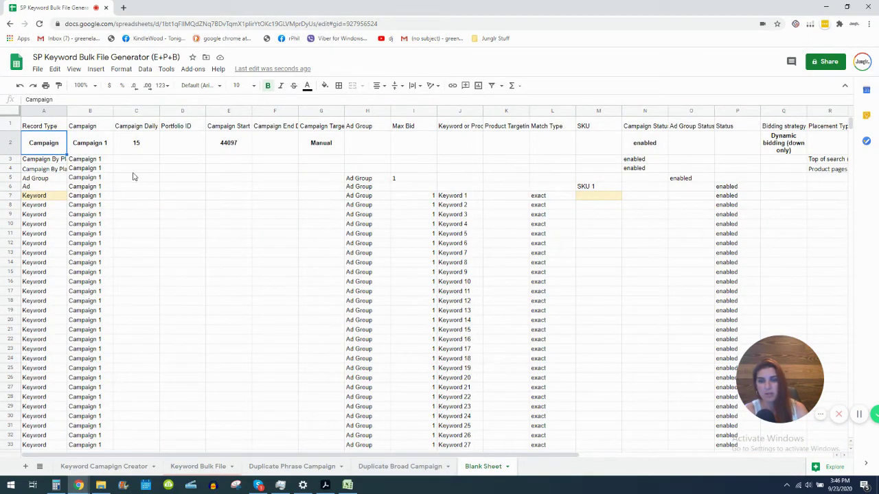
pyautogui.click(53, 127)
pyautogui.click(10, 125)
pyautogui.rightClick(10, 126)
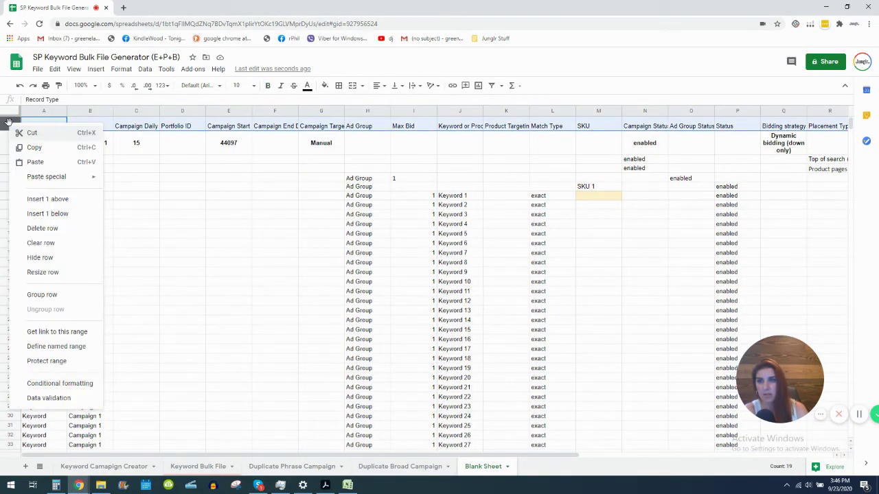
pyautogui.click(77, 234)
pyautogui.click(141, 220)
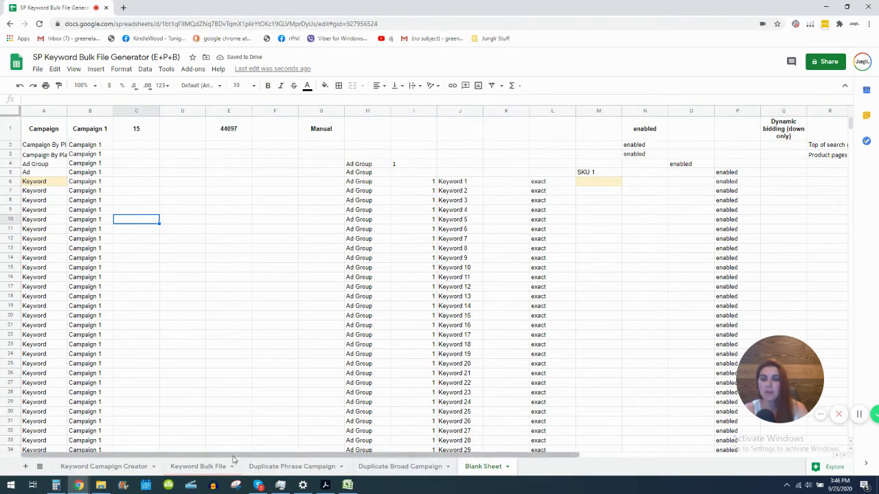
# Compare the Blank Sheet with the Keyword Bulk File sheet and undo the header row deletion
pyautogui.click(206, 467)
pyautogui.scroll(5, 129, 316)
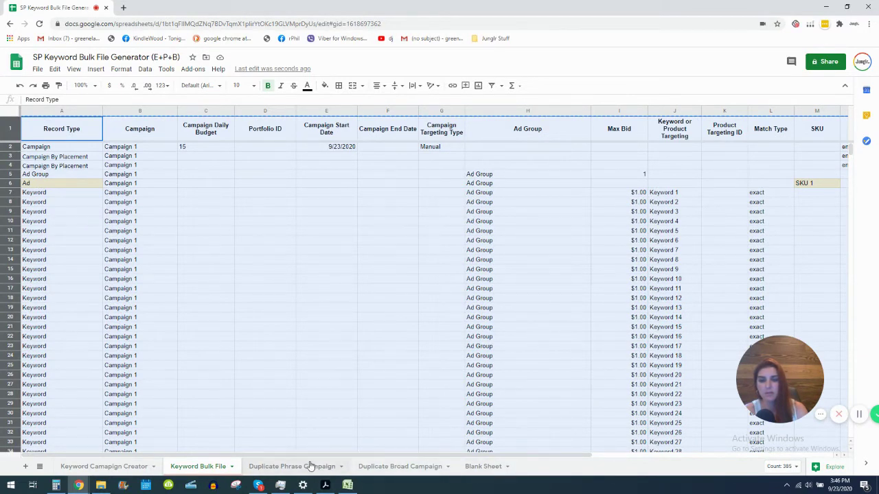
pyautogui.click(485, 466)
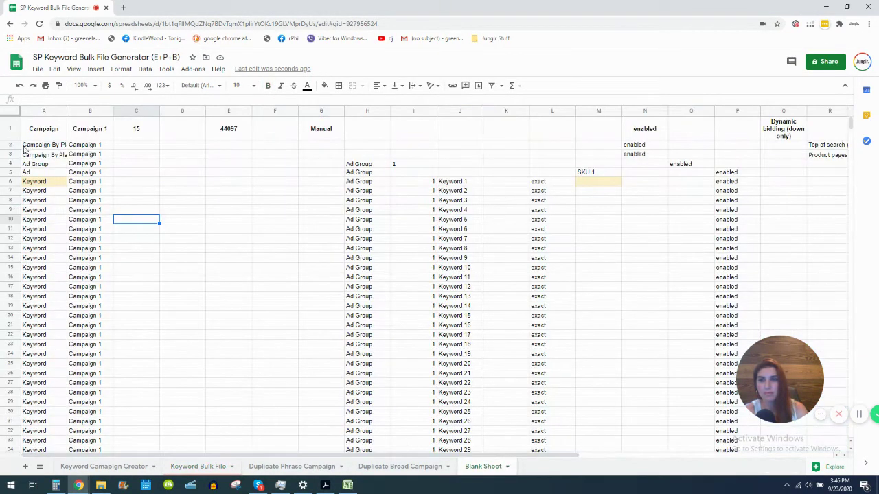
pyautogui.click(20, 85)
pyautogui.click(41, 149)
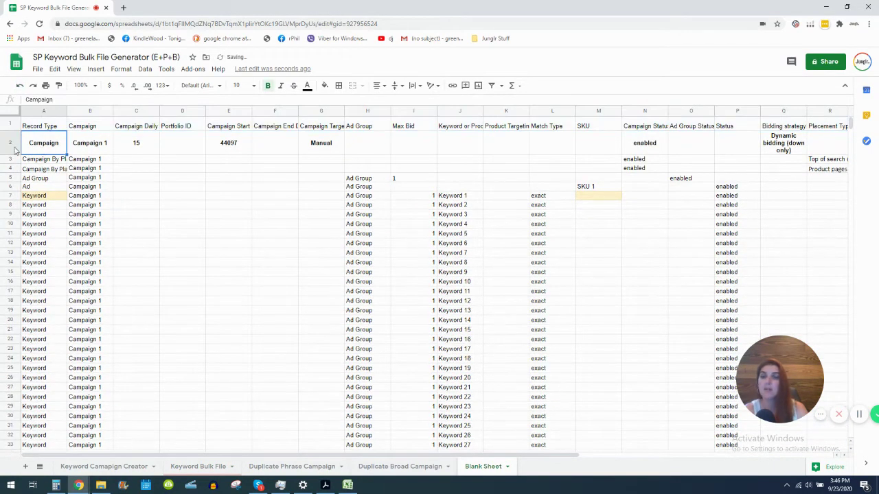
# Paste the copied bulk file rows again as values only over the Blank Sheet data from cell A1
pyautogui.moveTo(13, 155); pyautogui.dragTo(13, 154)
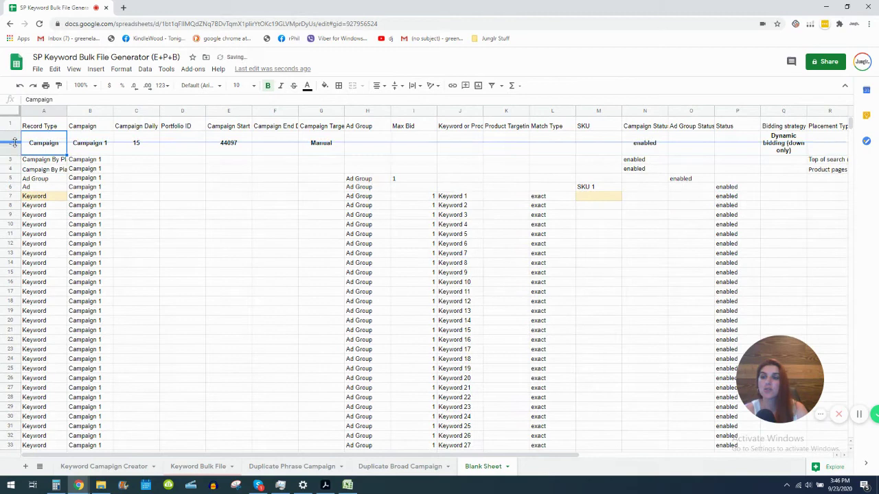
pyautogui.click(116, 180)
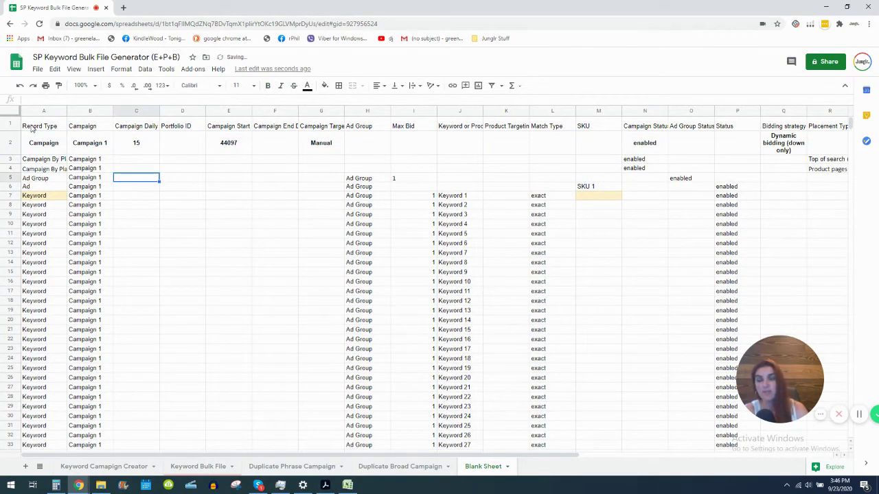
pyautogui.click(36, 127)
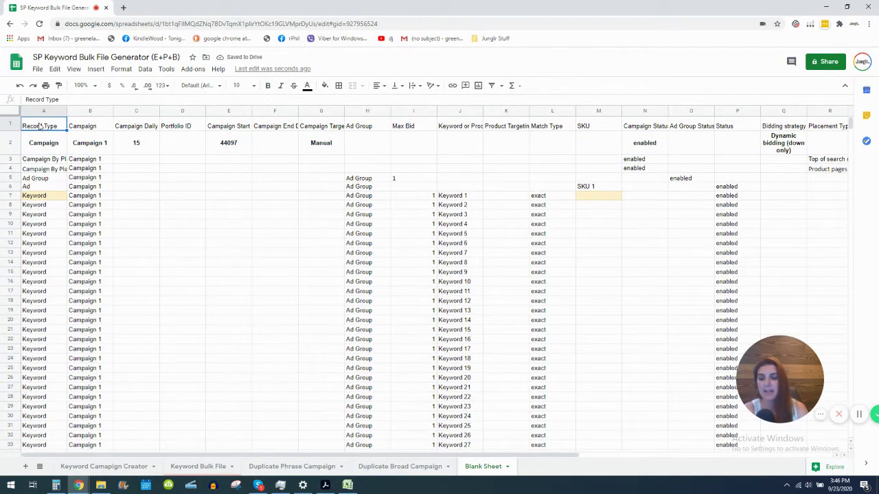
pyautogui.hotkey('ctrl', 'a')
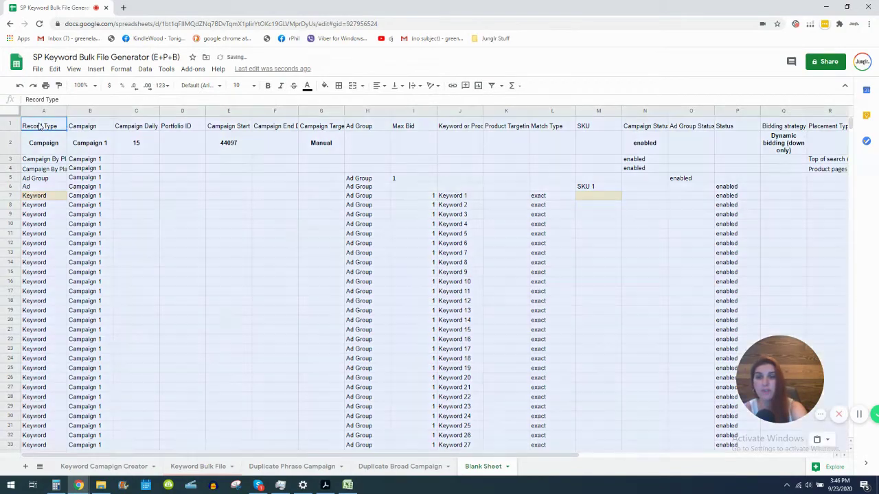
# Check that the Blank Sheet campaign cells hold plain values and review the Increase bids by placement entries in column S
pyautogui.doubleClick(50, 150)
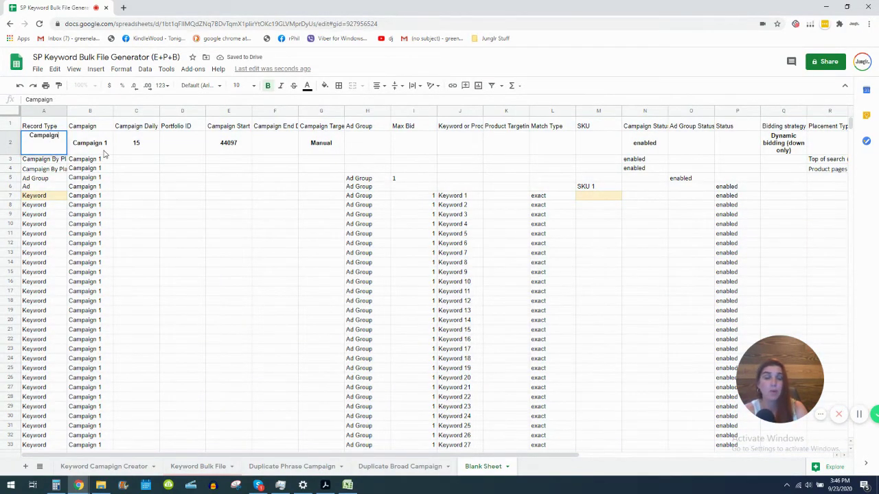
pyautogui.doubleClick(94, 161)
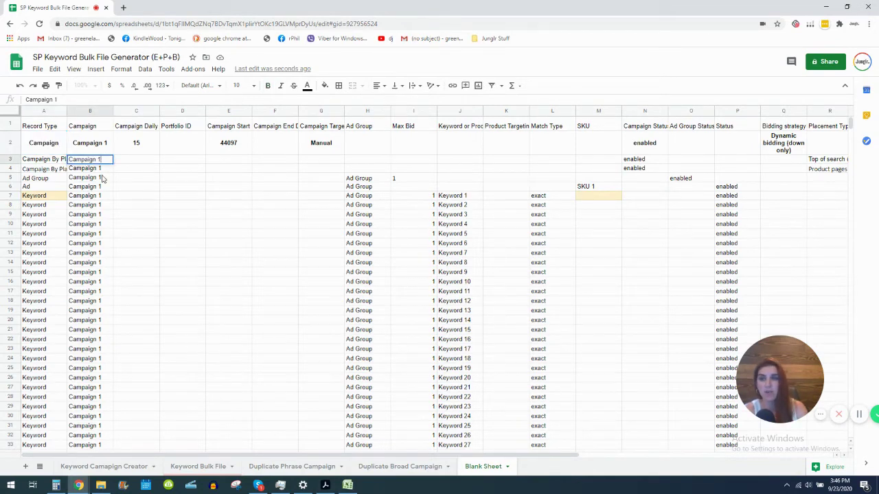
pyautogui.doubleClick(89, 169)
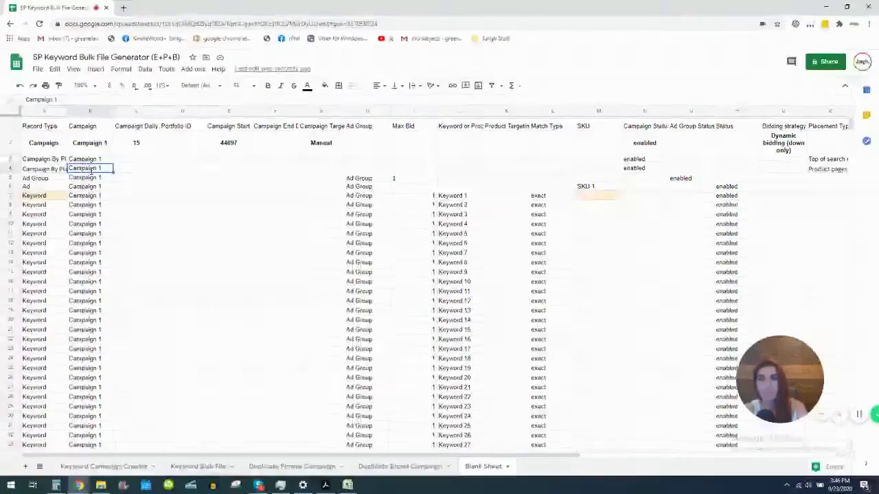
pyautogui.doubleClick(103, 198)
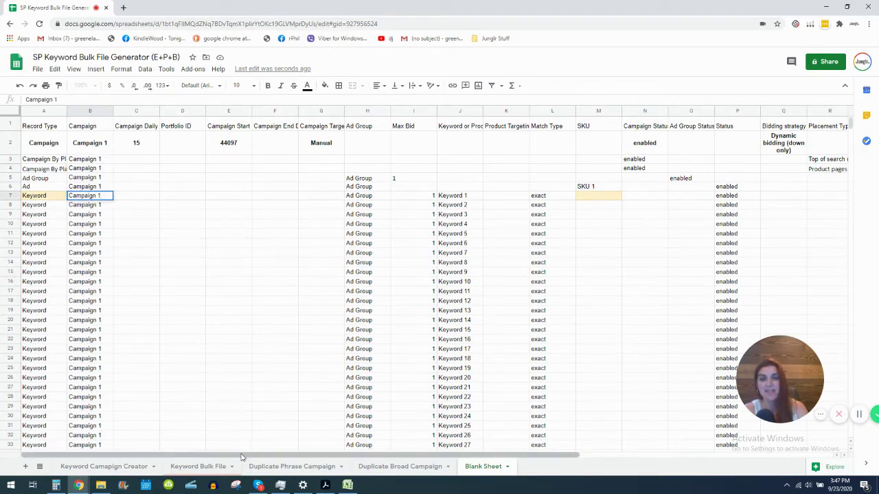
pyautogui.moveTo(241, 459); pyautogui.dragTo(416, 459)
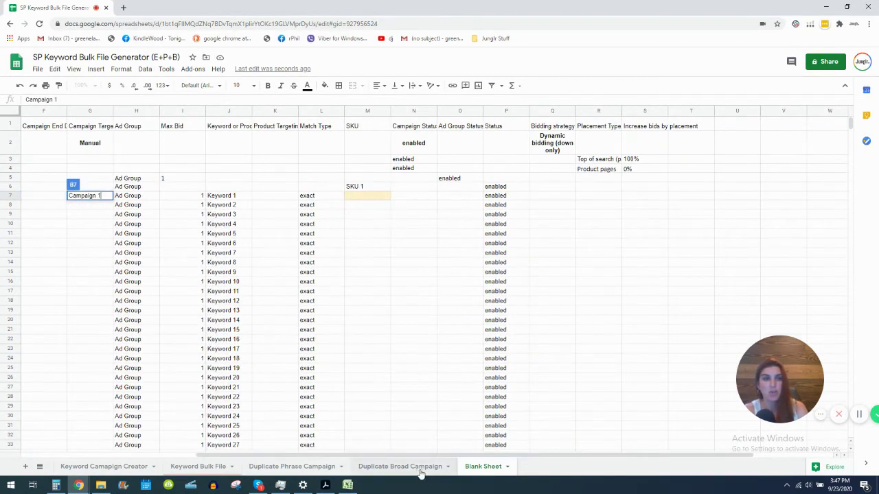
pyautogui.click(414, 229)
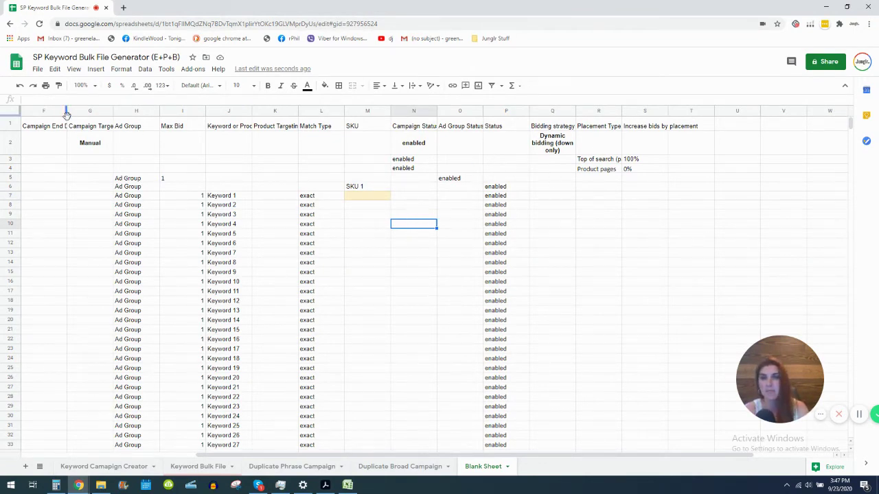
pyautogui.click(639, 111)
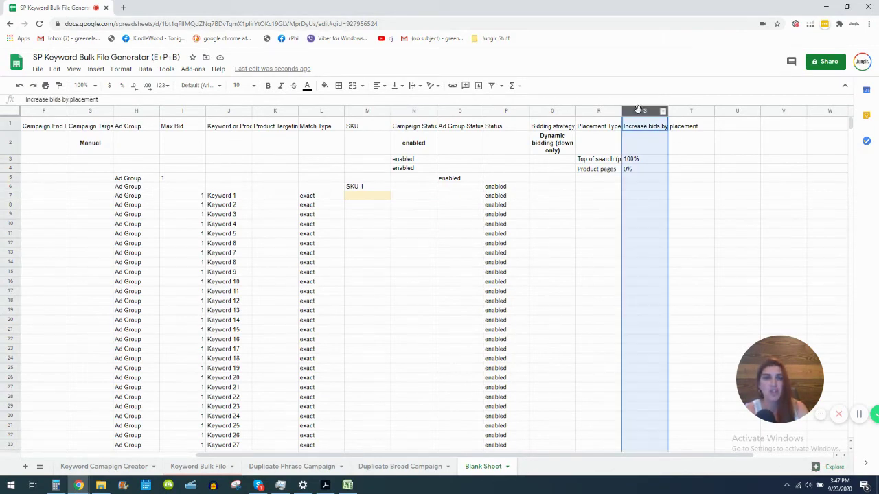
pyautogui.click(640, 161)
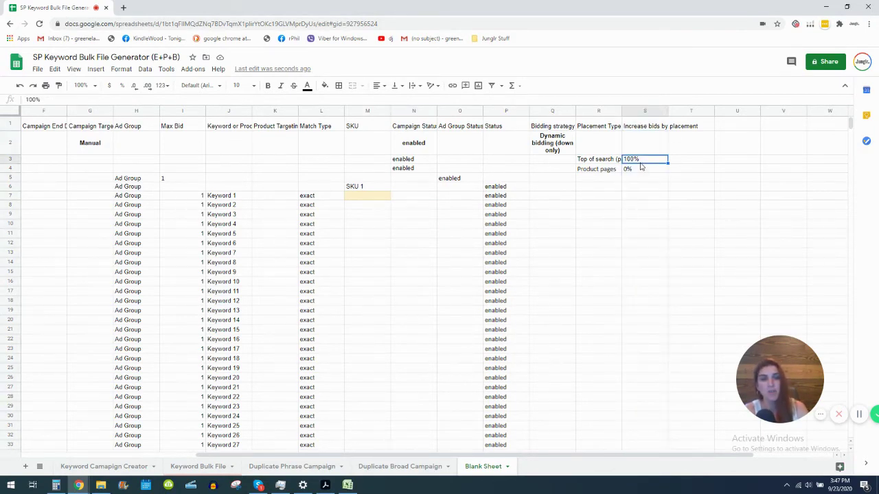
pyautogui.keyDown('shift'); pyautogui.click(641, 171); pyautogui.keyUp('shift')
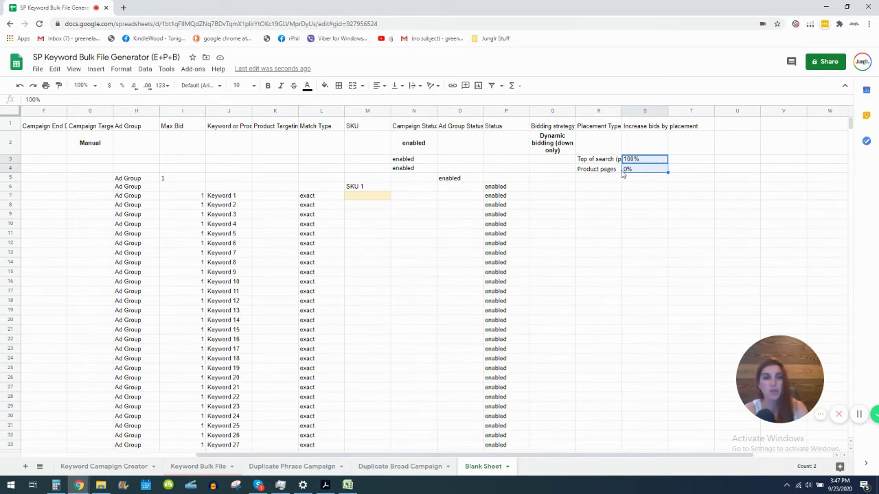
pyautogui.click(634, 112)
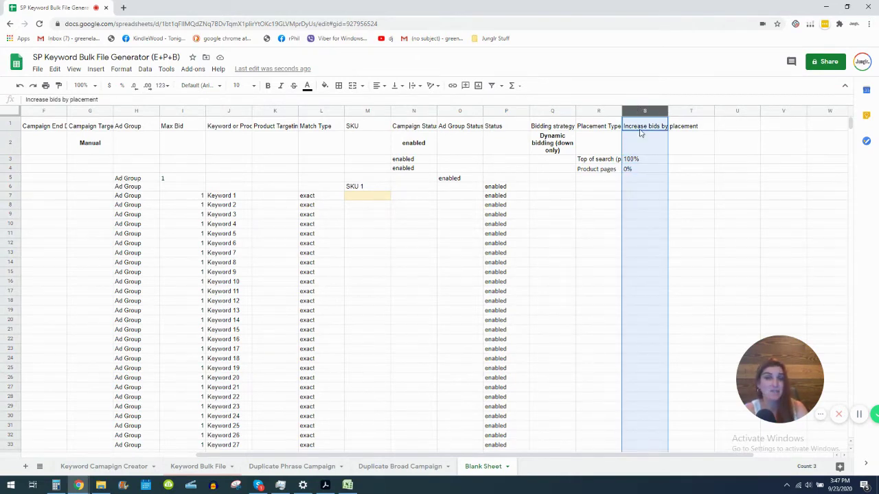
pyautogui.click(644, 160)
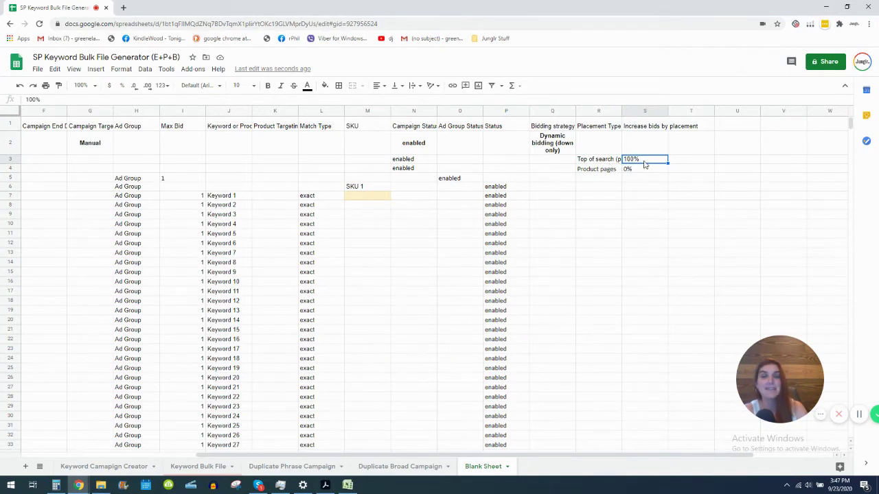
# Right-align the whole Increase bids by placement column, column S
pyautogui.click(648, 112)
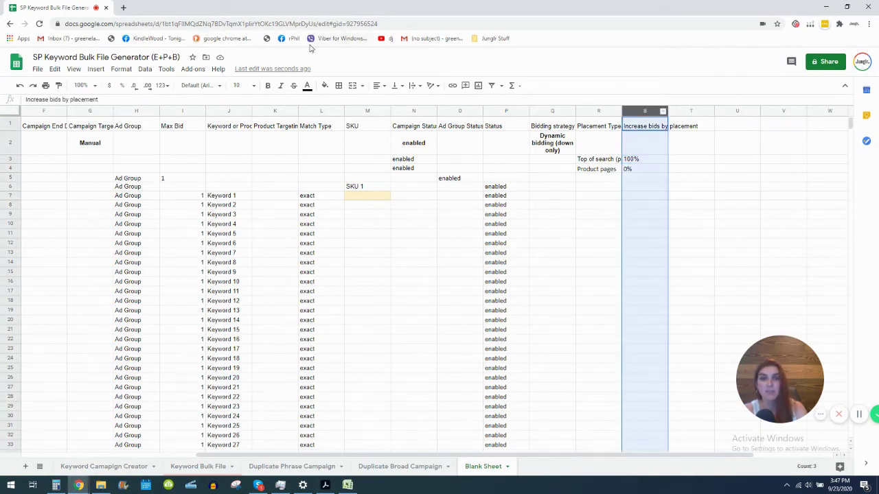
pyautogui.click(383, 85)
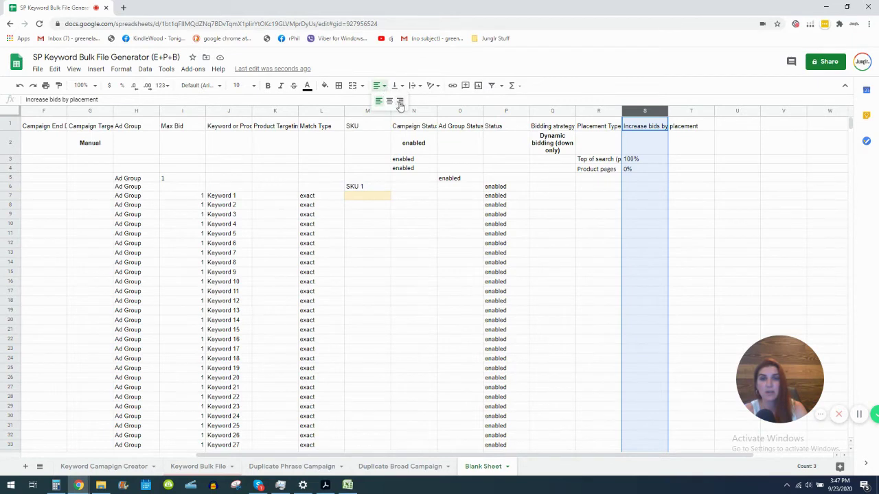
pyautogui.click(401, 105)
pyautogui.click(615, 190)
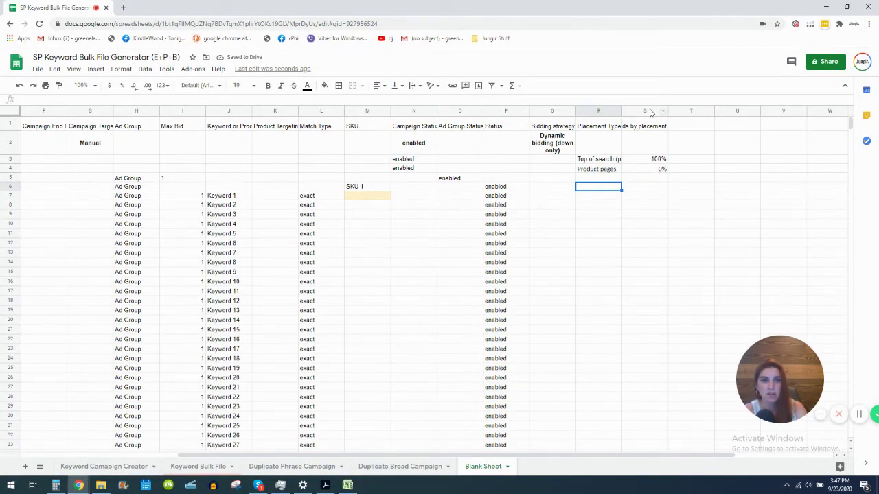
# Set the Increase bids by placement column back to left alignment
pyautogui.click(650, 112)
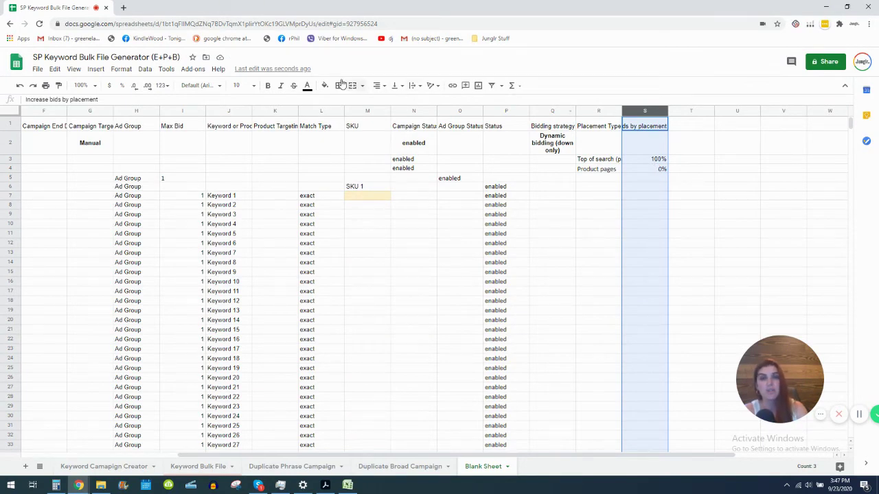
pyautogui.click(378, 87)
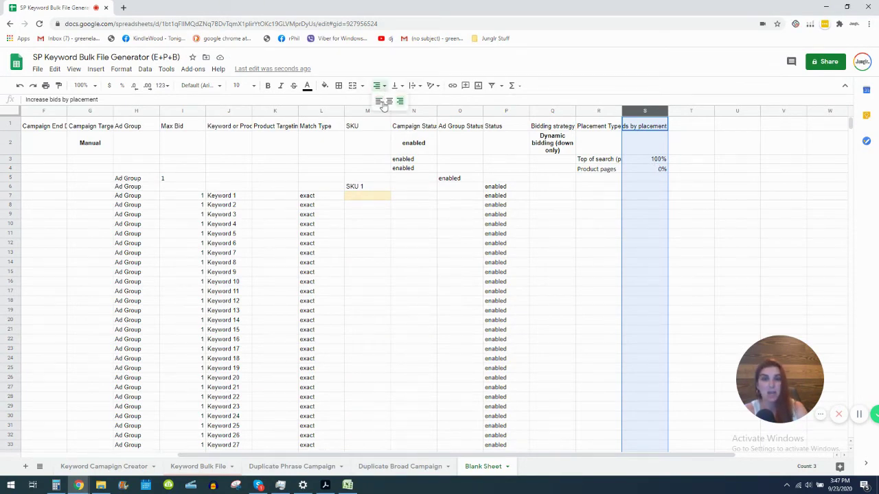
pyautogui.click(379, 102)
pyautogui.click(639, 227)
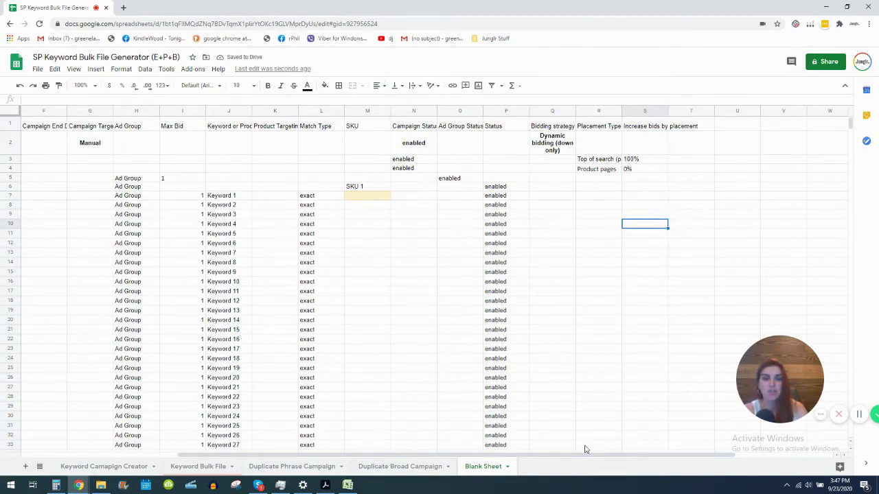
# Copy the Ad row for SKU 1, row 6, into rows 52 to 55 directly below the last keyword row
pyautogui.moveTo(586, 455); pyautogui.dragTo(419, 455)
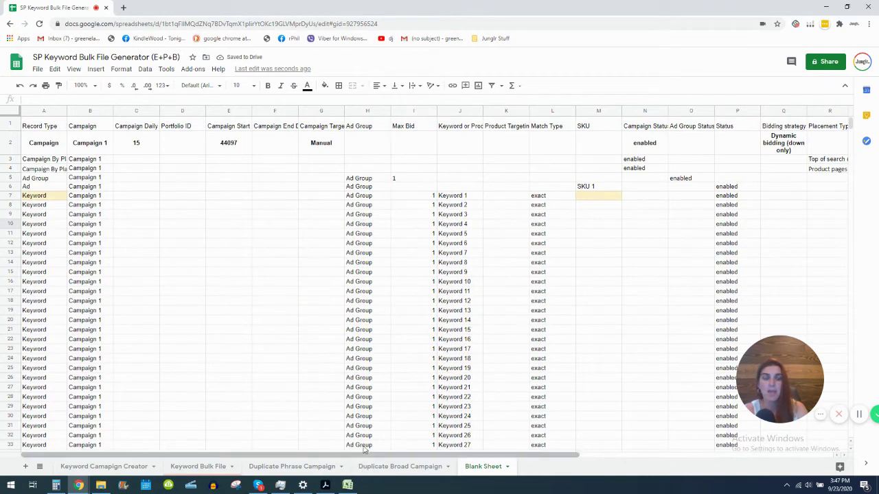
pyautogui.click(11, 186)
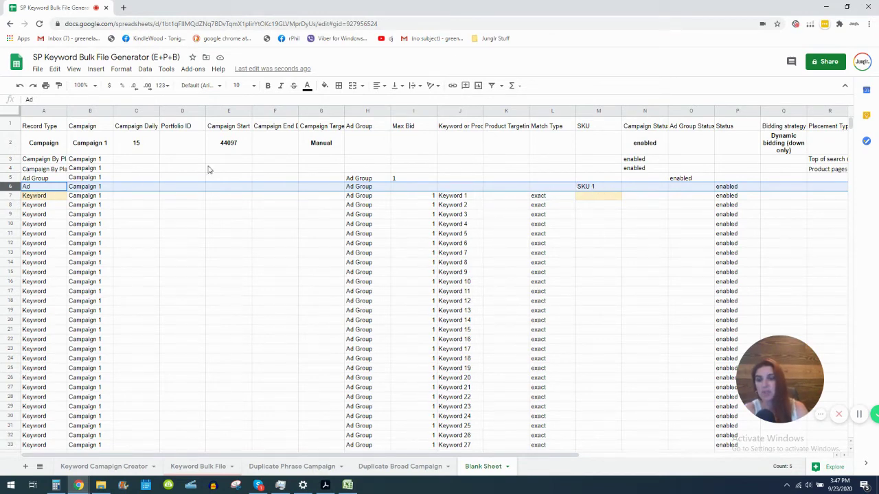
pyautogui.hotkey('ctrl', 'c')
pyautogui.scroll(-10, 75, 225)
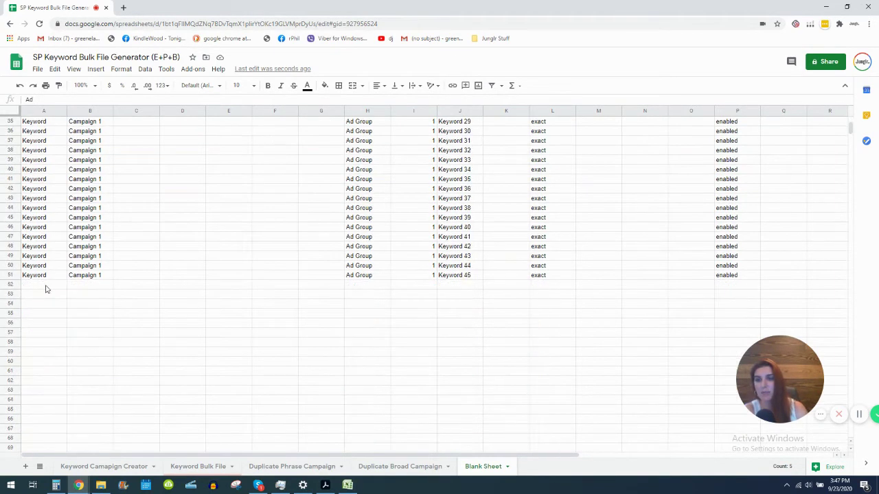
pyautogui.click(36, 287)
pyautogui.hotkey('ctrl', 'v')
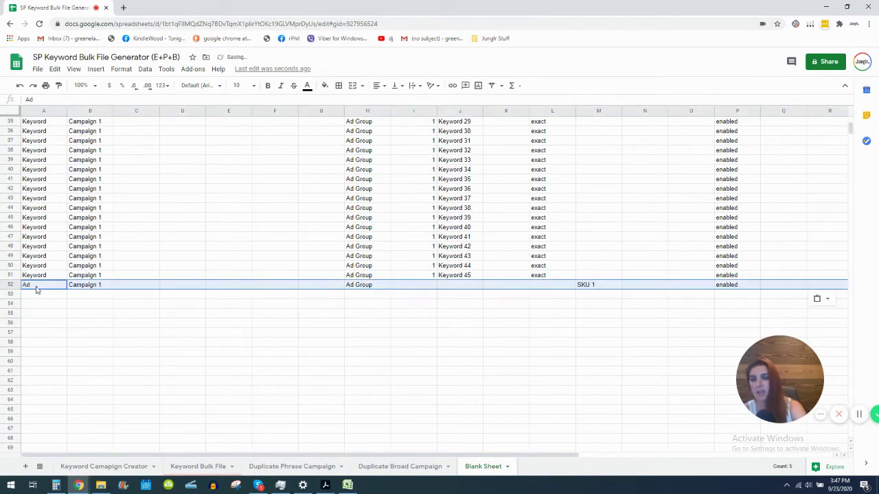
pyautogui.hotkey('ctrl', 'c')
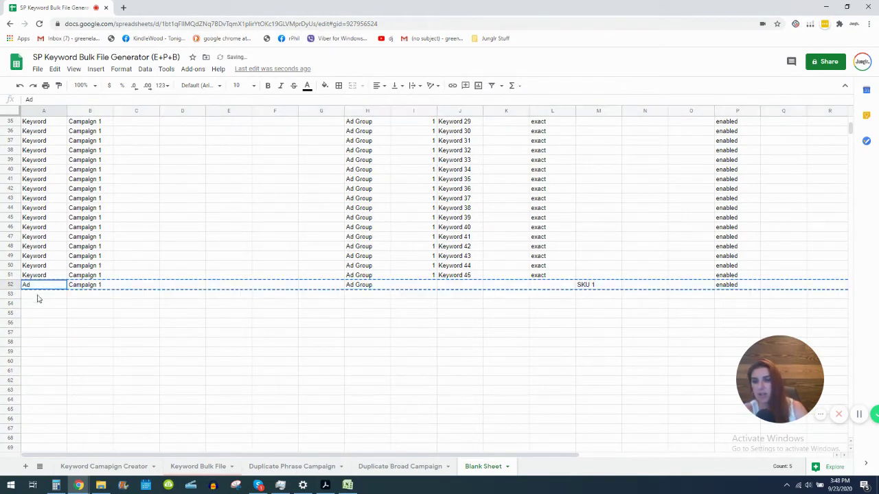
pyautogui.moveTo(36, 289); pyautogui.dragTo(41, 317)
pyautogui.hotkey('ctrl', 'v')
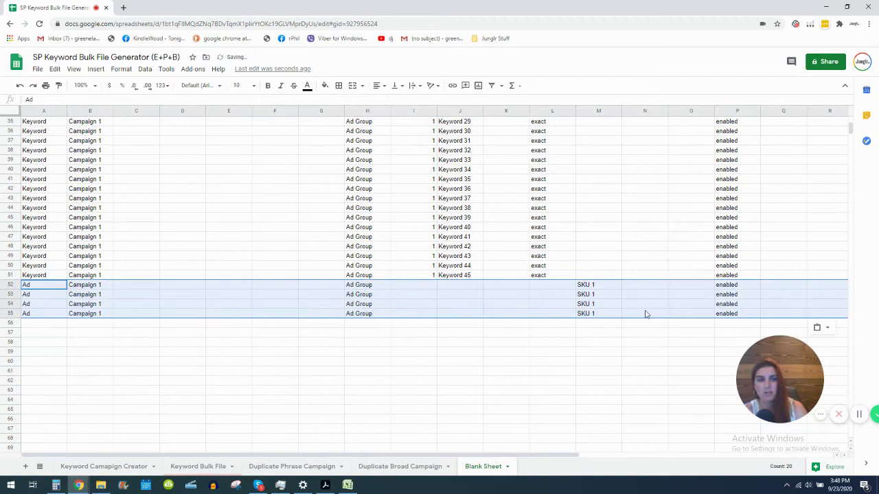
# Set the SKU in M52 to SKU 2 and fill the series down to SKU 5 in M55
pyautogui.click(608, 286)
pyautogui.doubleClick(607, 285)
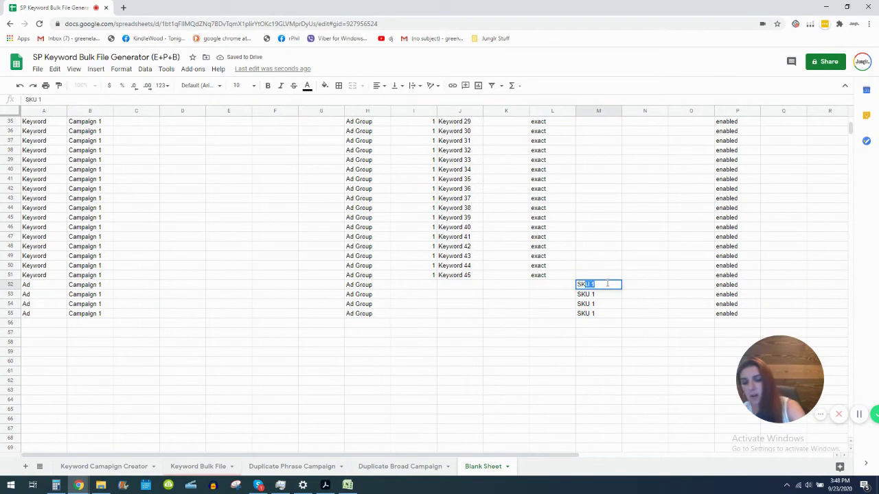
pyautogui.write('2')
pyautogui.press('Return')
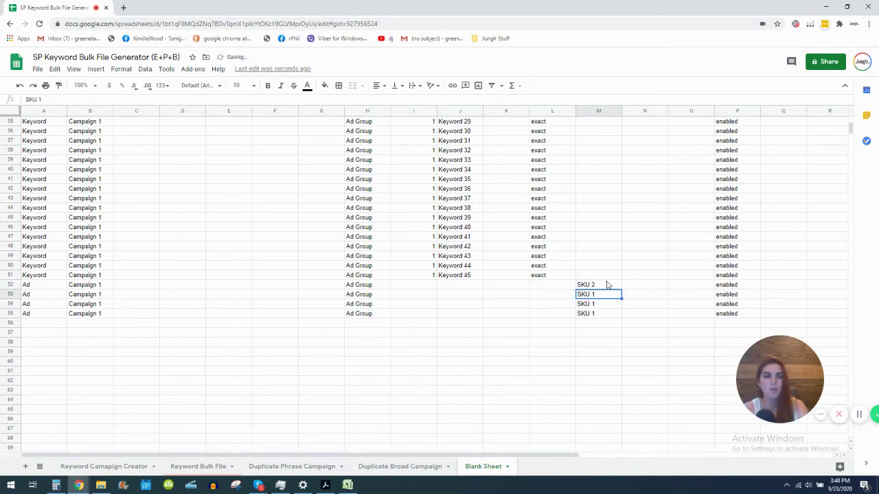
pyautogui.click(612, 287)
pyautogui.moveTo(621, 289); pyautogui.dragTo(613, 314)
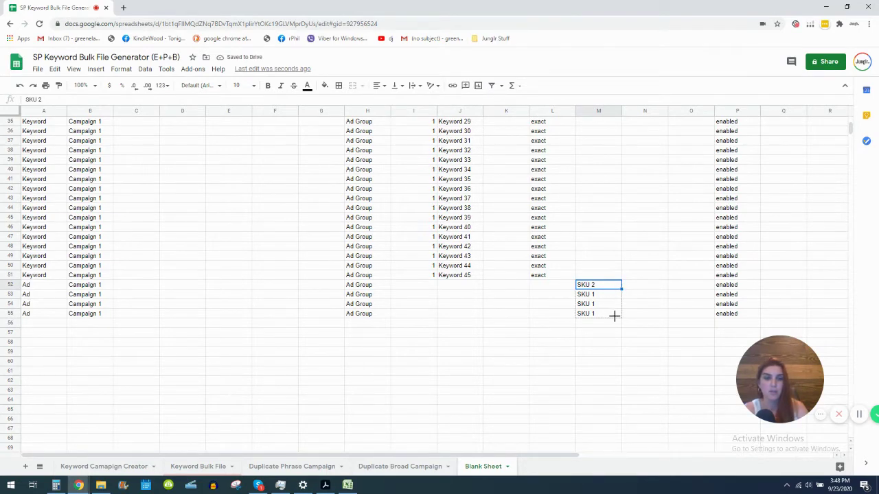
pyautogui.click(615, 335)
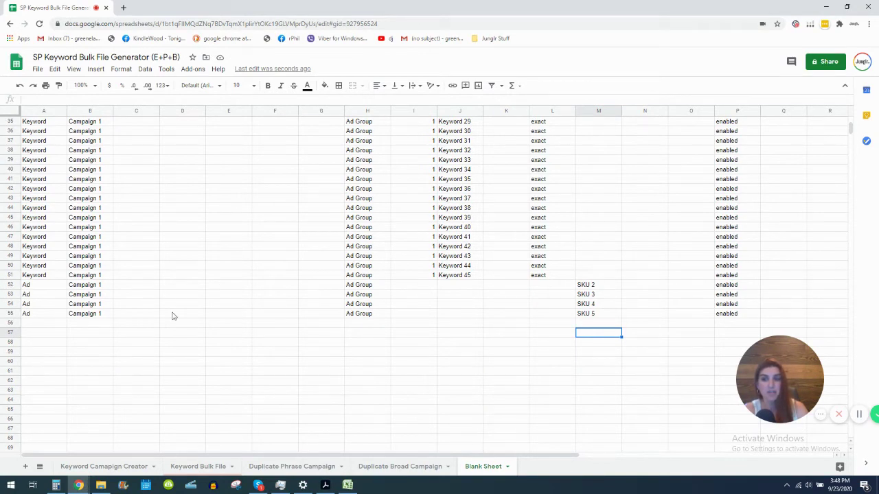
# Review the campaign and ad group names in the added Ad rows, 52 to 55, against the keyword rows above
pyautogui.click(10, 284)
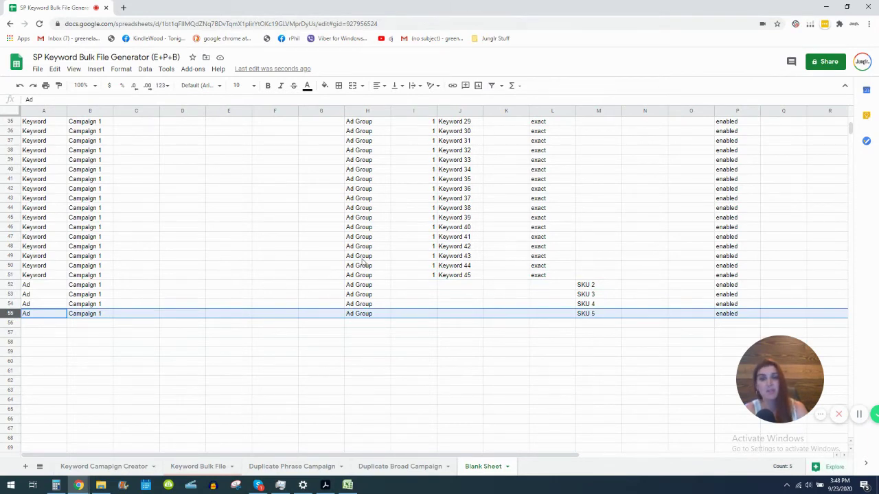
pyautogui.click(374, 276)
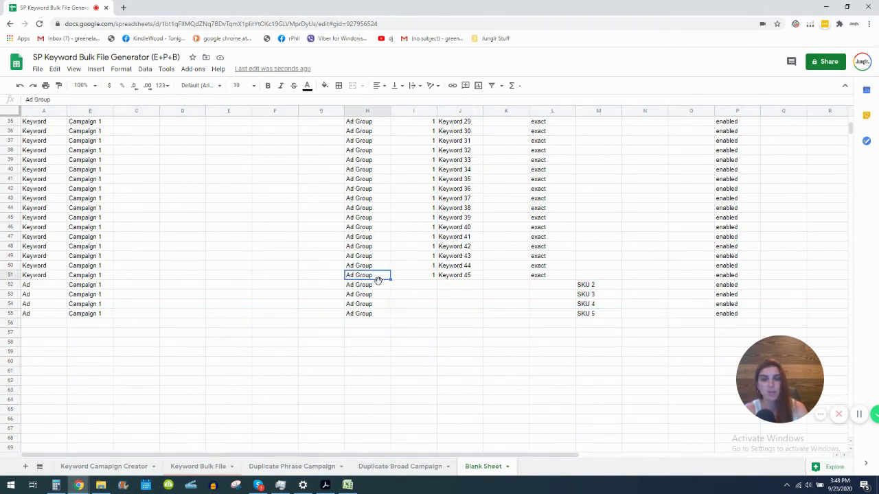
pyautogui.moveTo(379, 284); pyautogui.dragTo(381, 315)
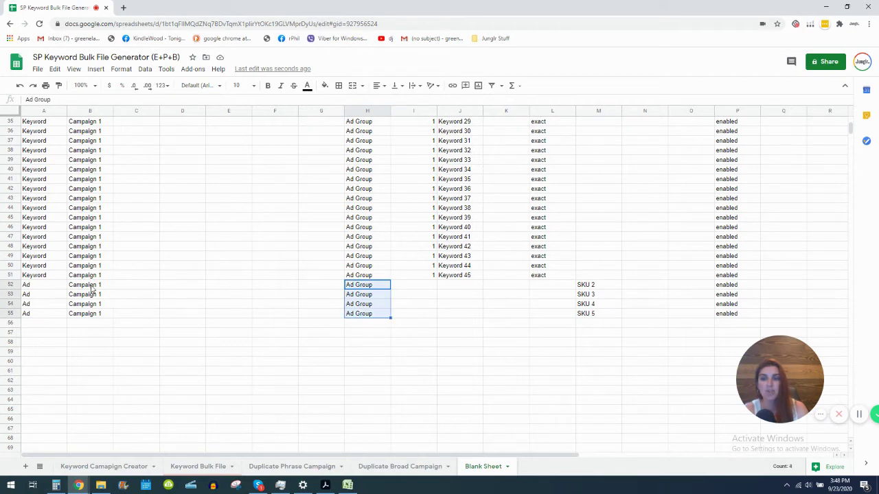
pyautogui.moveTo(92, 289); pyautogui.dragTo(95, 314)
pyautogui.moveTo(361, 286); pyautogui.dragTo(361, 318)
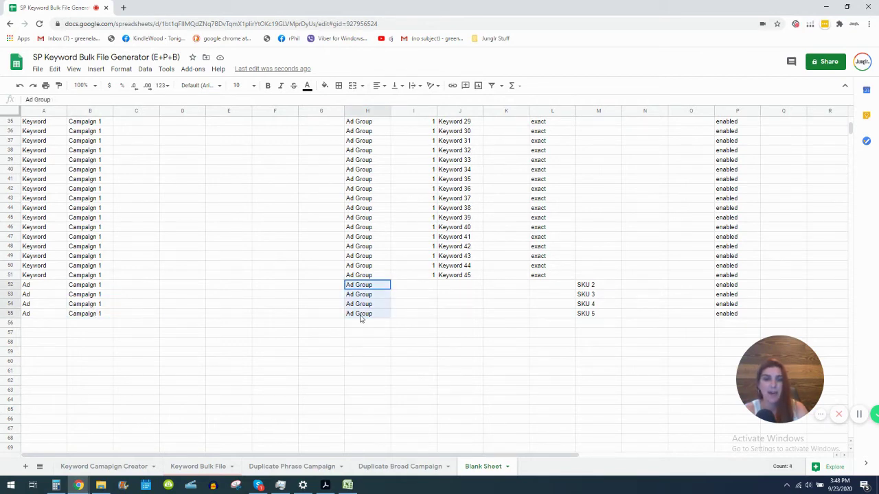
# Open the Duplicate Phrase Campaign sheet and examine its campaign data from cell B2 across to the placement columns
pyautogui.scroll(10, 463, 288)
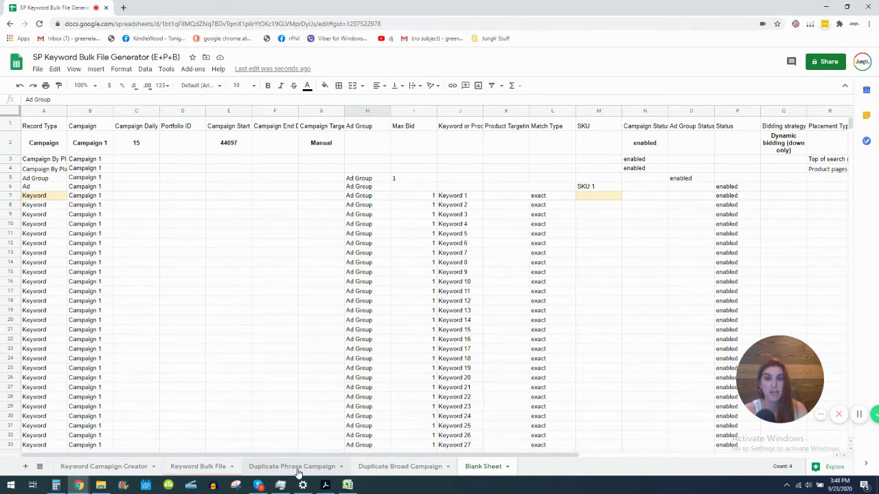
pyautogui.click(298, 467)
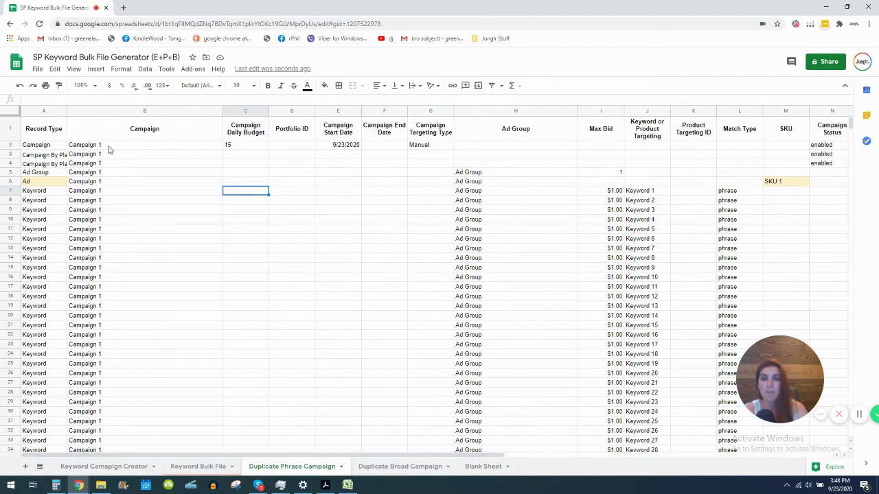
pyautogui.moveTo(108, 146); pyautogui.dragTo(877, 332)
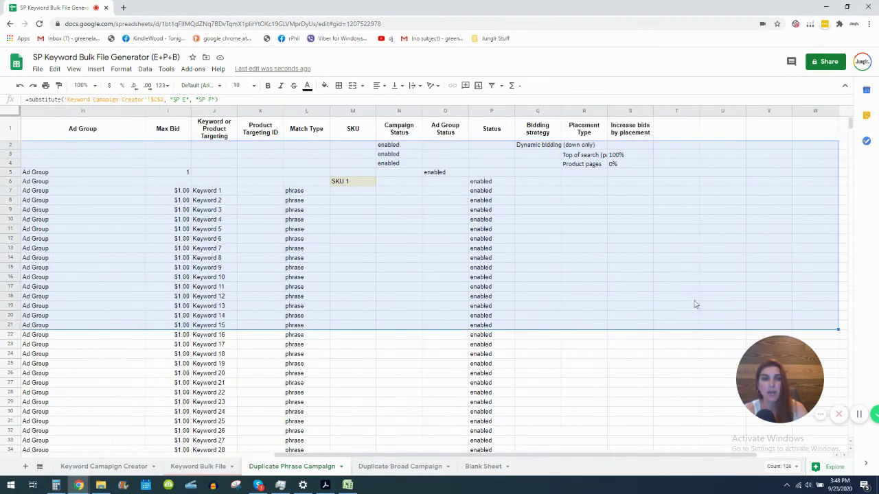
pyautogui.moveTo(490, 456); pyautogui.dragTo(234, 456)
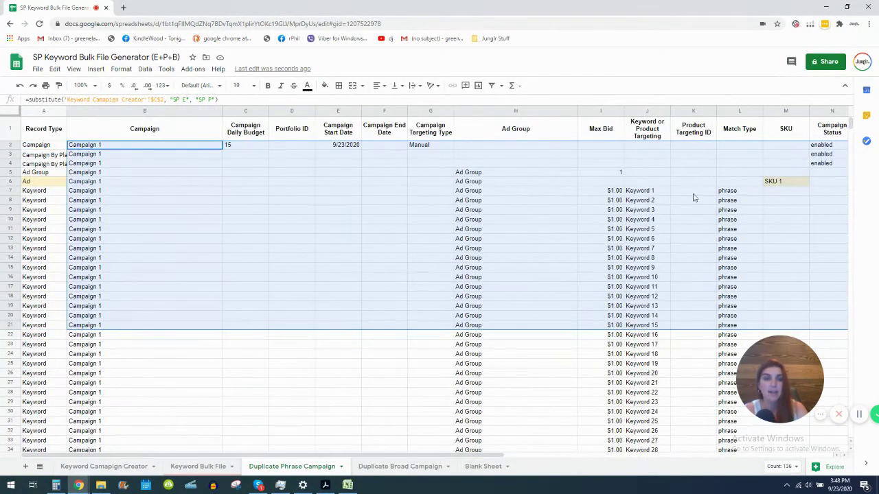
# Examine the match type, ad group, bid, keyword and campaign columns of the Duplicate Phrase Campaign sheet
pyautogui.moveTo(730, 194); pyautogui.dragTo(737, 314)
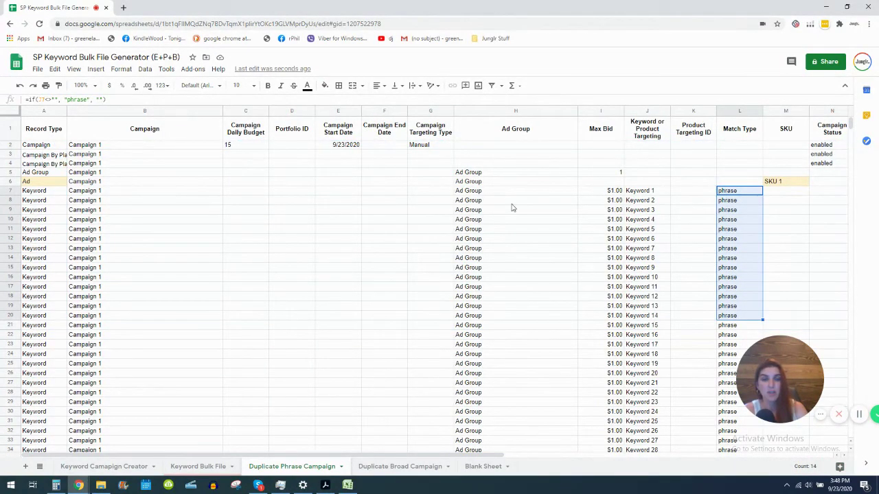
pyautogui.moveTo(456, 173); pyautogui.dragTo(652, 342)
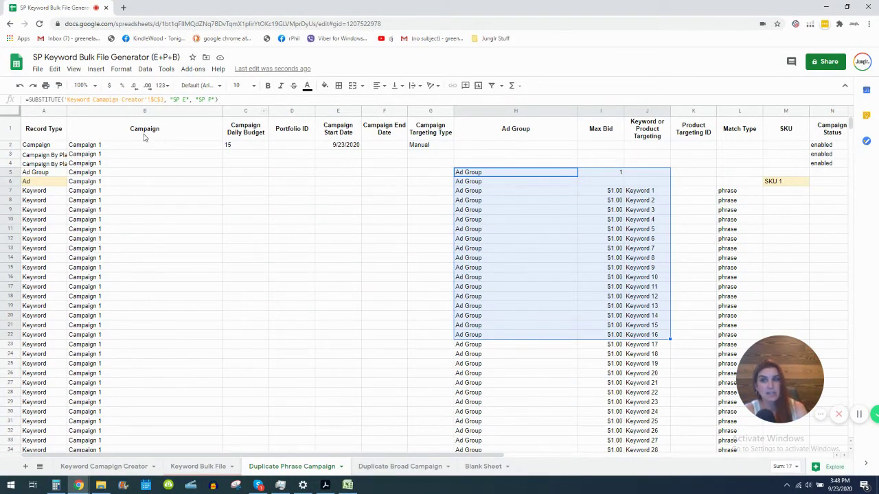
pyautogui.doubleClick(123, 147)
pyautogui.click(126, 172)
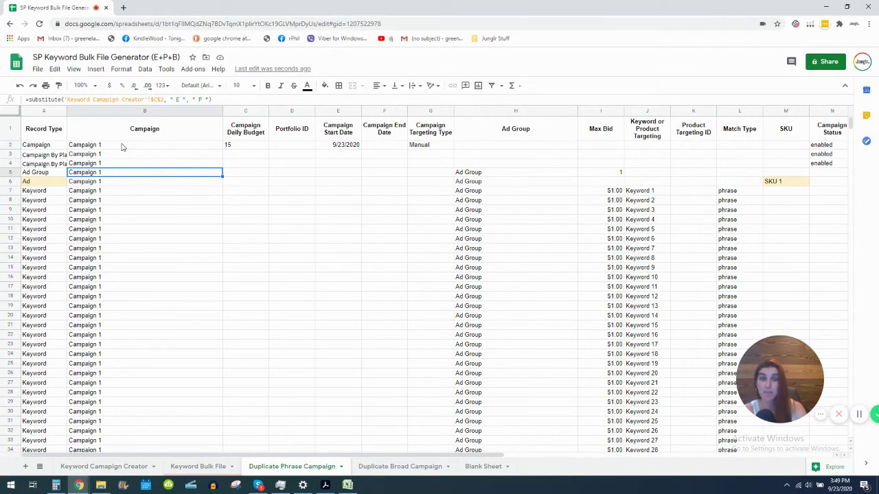
pyautogui.click(6, 113)
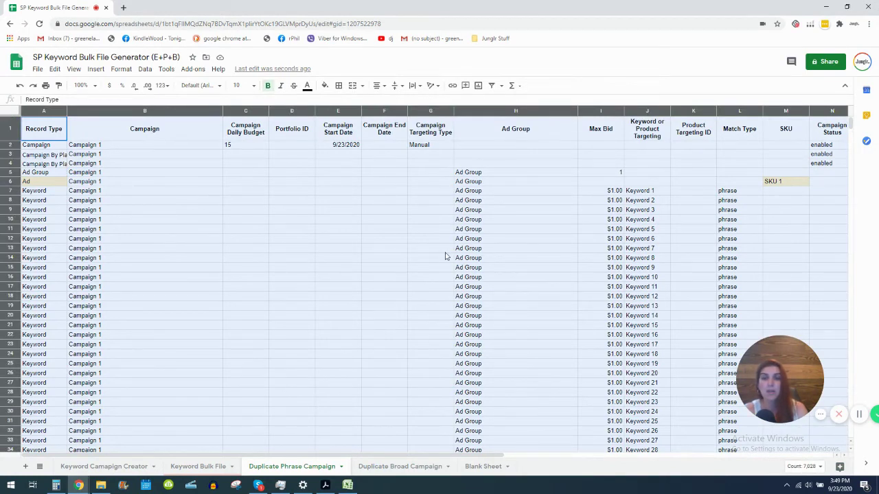
pyautogui.click(115, 110)
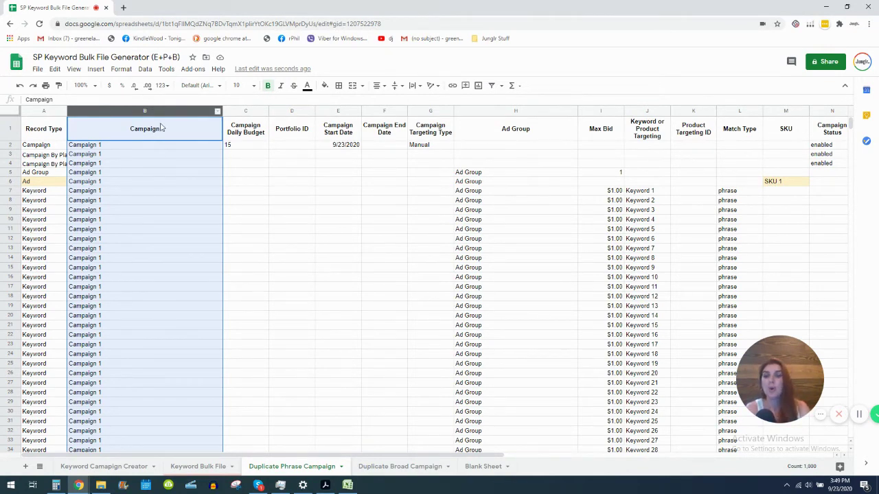
# Inspect the substitute formula in B2, focusing on its "SP E" search text
pyautogui.doubleClick(153, 146)
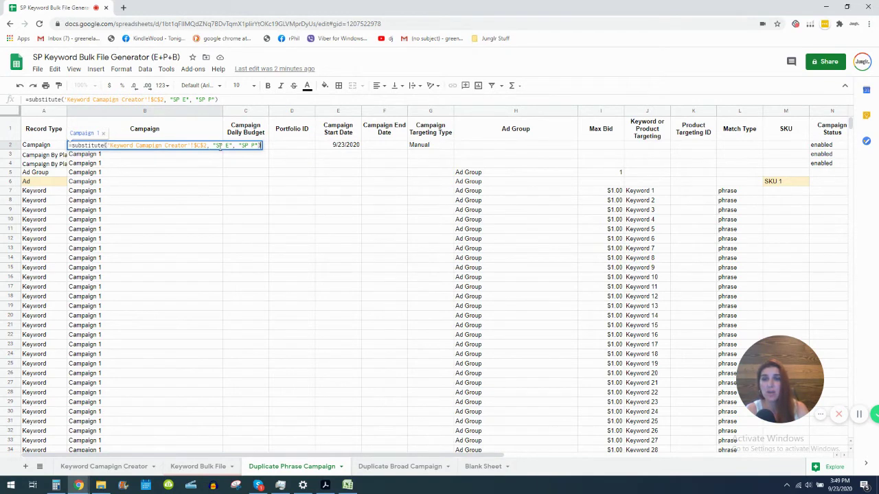
pyautogui.moveTo(213, 145); pyautogui.dragTo(234, 146)
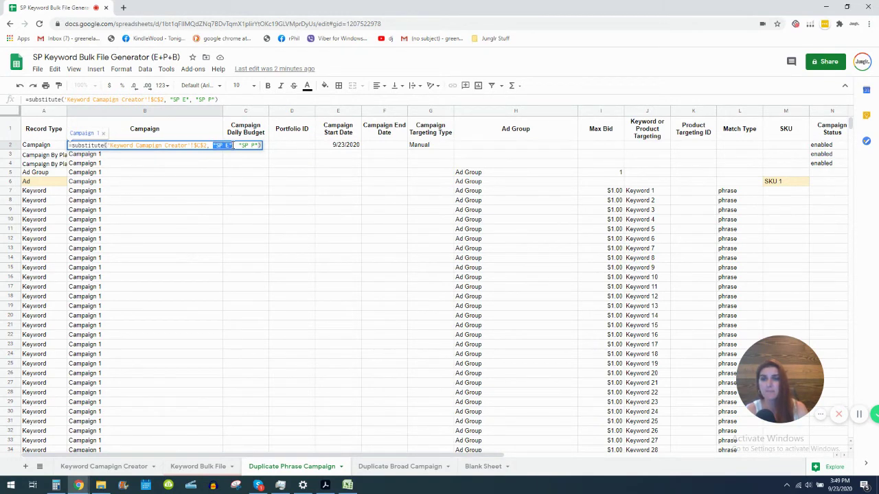
pyautogui.hotkey('shift', 'Left')
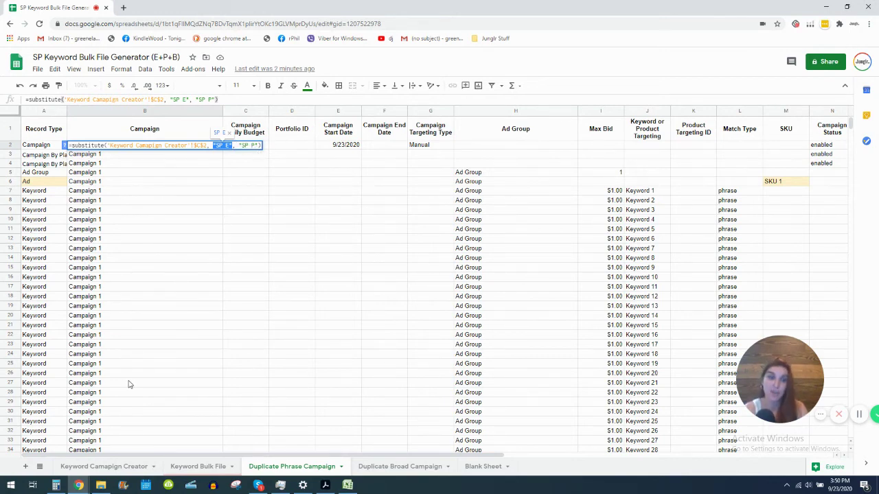
# Change the campaign name in the Keyword Campaign Creator sheet to "Campaign 1 - SP e"
pyautogui.click(107, 469)
pyautogui.scroll(10, 157, 224)
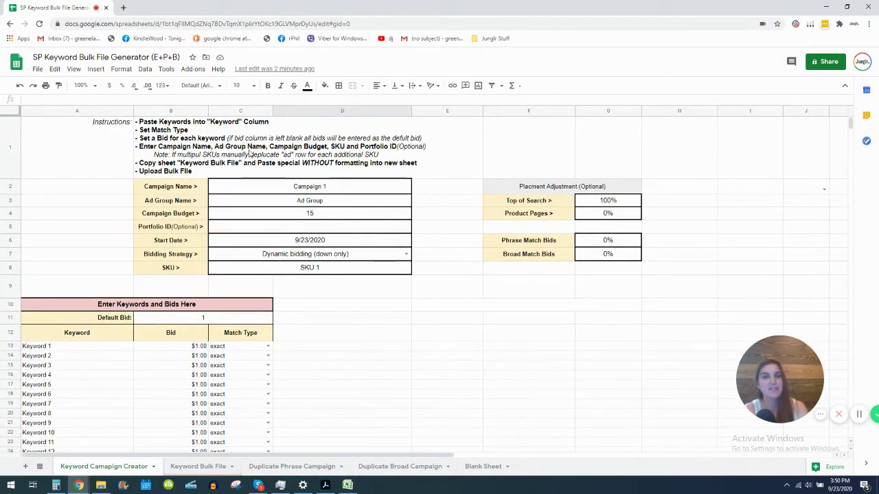
pyautogui.click(332, 185)
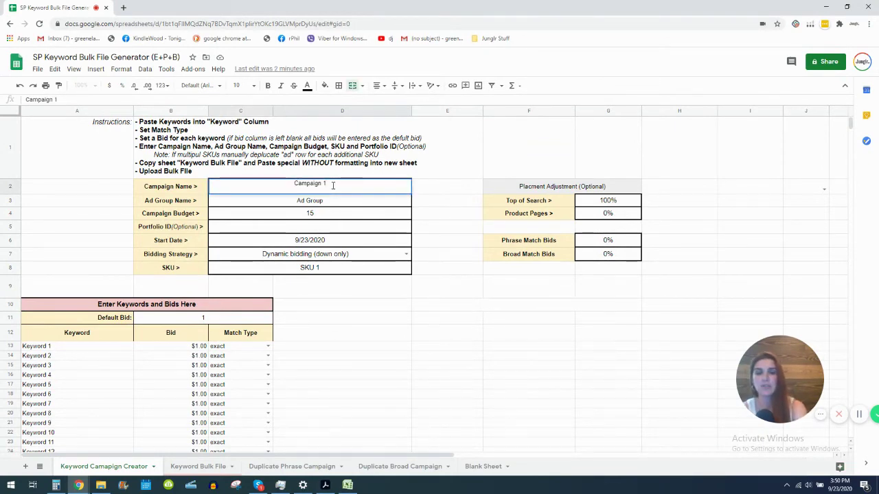
pyautogui.doubleClick(332, 186)
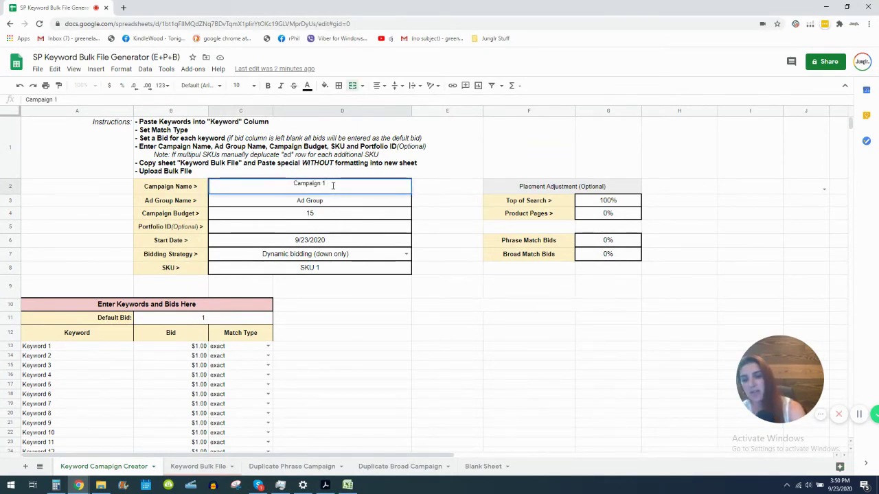
pyautogui.write('- SP e')
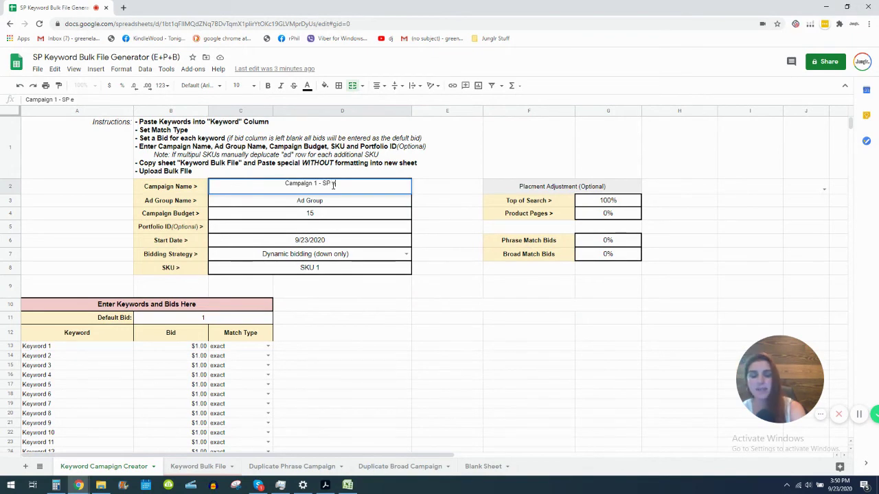
pyautogui.press('Return')
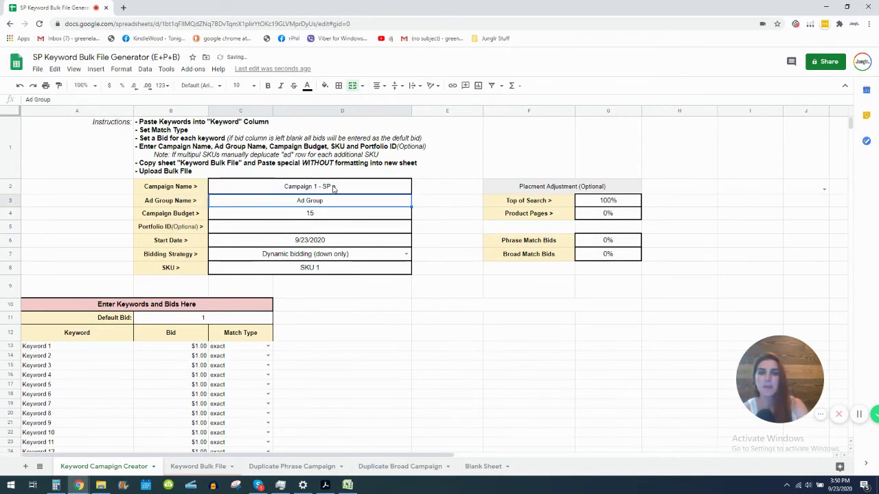
# Correct the ending of the campaign name to a capital E, making it "Campaign 1 - SP E"
pyautogui.click(352, 191)
pyautogui.doubleClick(351, 191)
pyautogui.press('BackSpace')
pyautogui.press('BackSpace')
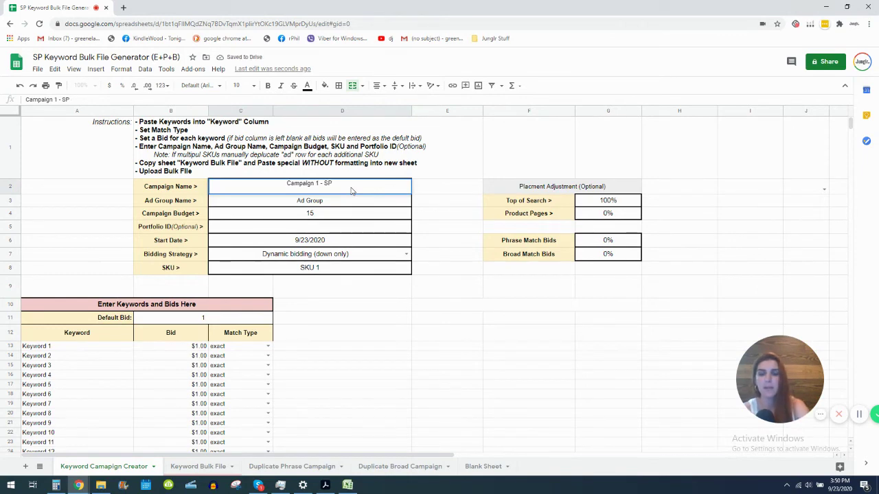
pyautogui.write('E')
pyautogui.press('Return')
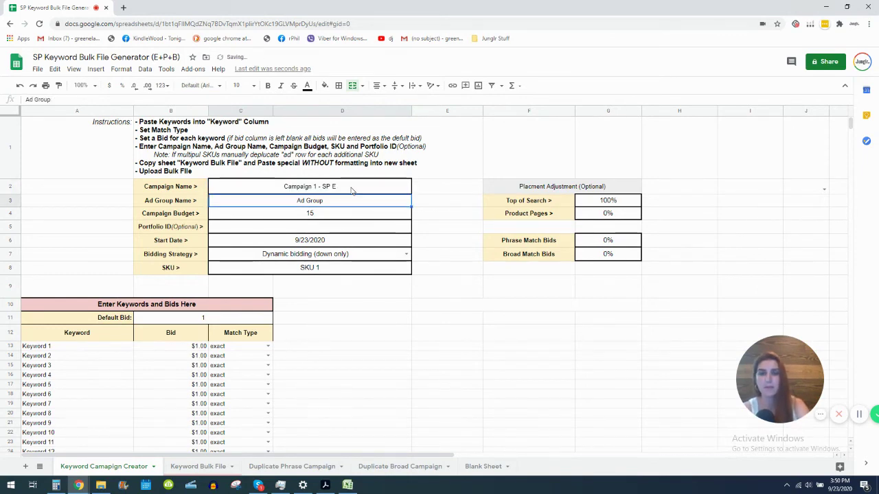
pyautogui.click(357, 191)
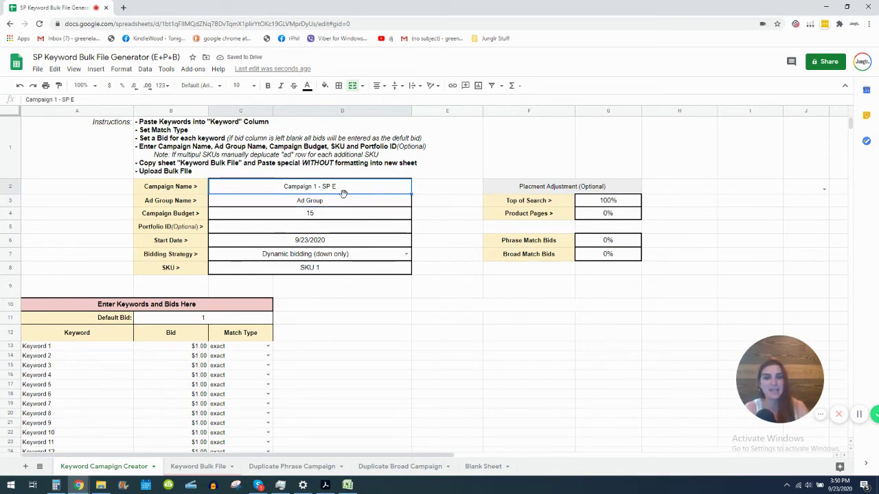
# Check the campaign names in column B of the Duplicate Phrase Campaign sheet
pyautogui.click(291, 466)
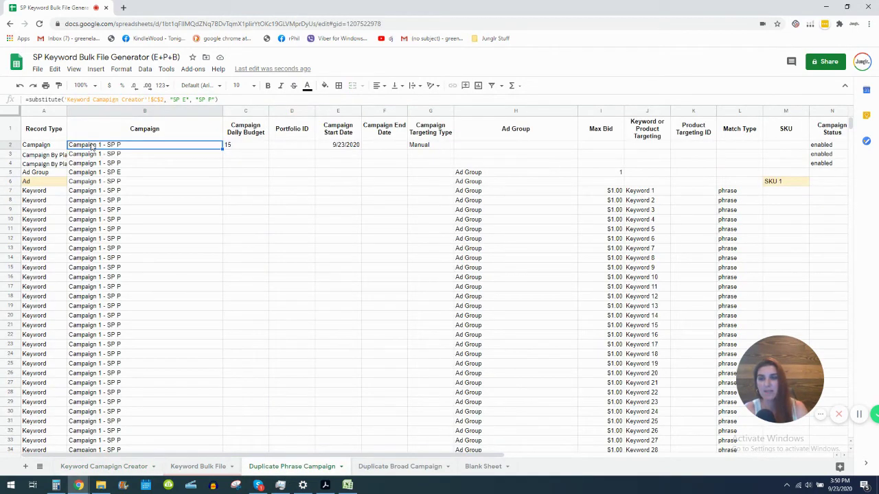
pyautogui.moveTo(133, 149); pyautogui.dragTo(166, 235)
pyautogui.scroll(-2, 166, 236)
pyautogui.scroll(2, 137, 179)
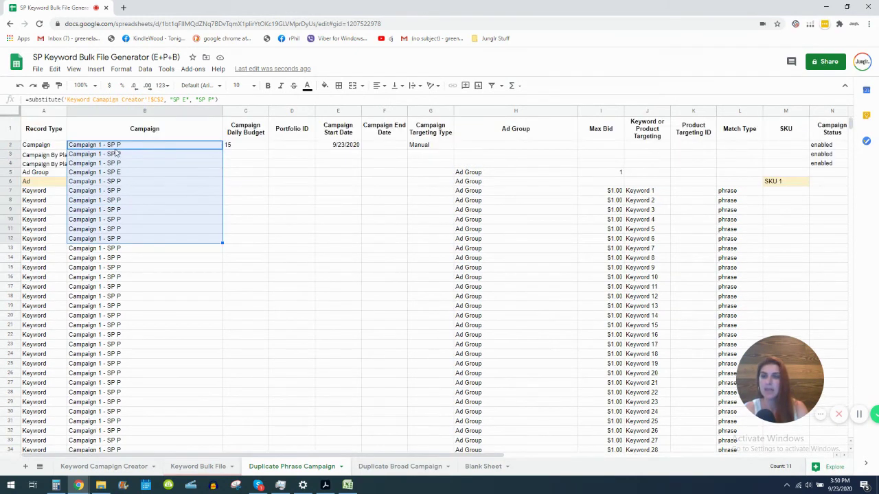
pyautogui.click(115, 112)
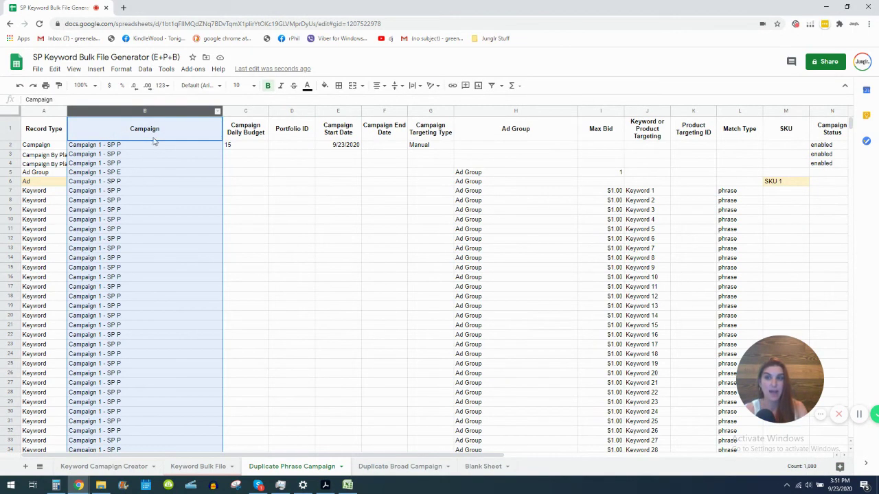
# Copy the entire Duplicate Phrase Campaign sheet and paste it into the Blank Sheet at A56, directly below the last Ad row
pyautogui.click(11, 113)
pyautogui.hotkey('ctrl', 'c')
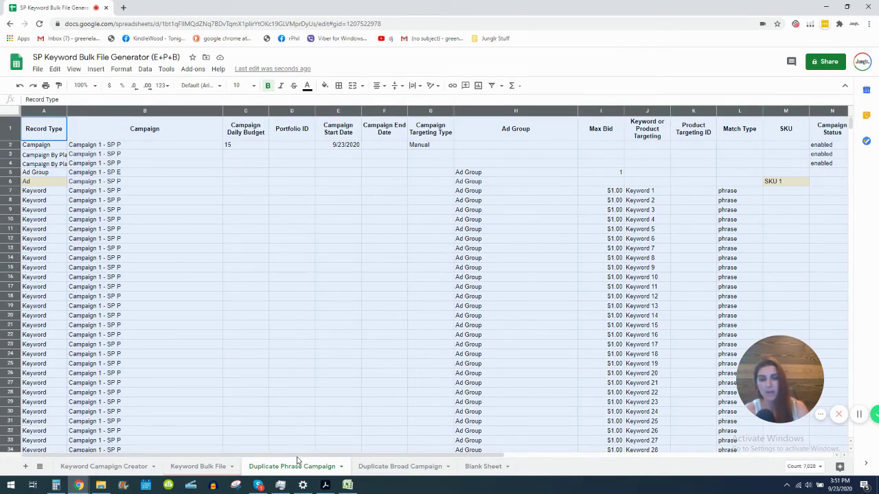
pyautogui.moveTo(299, 454); pyautogui.dragTo(590, 455)
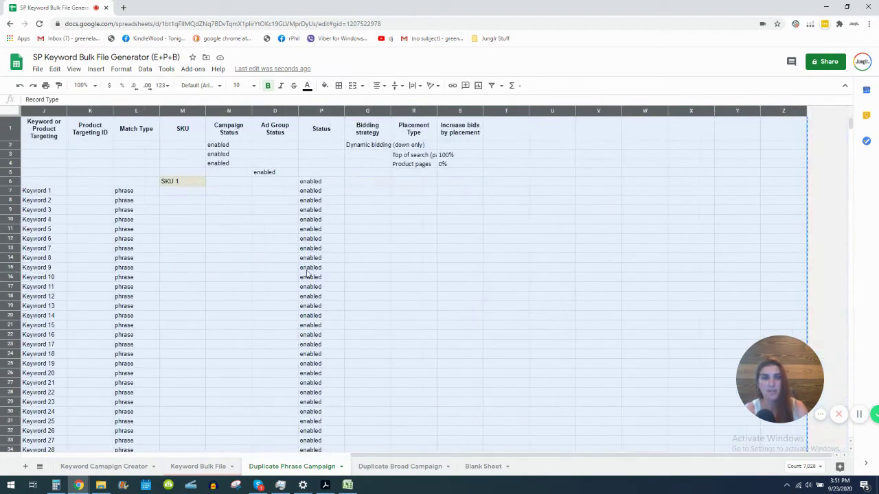
pyautogui.click(482, 466)
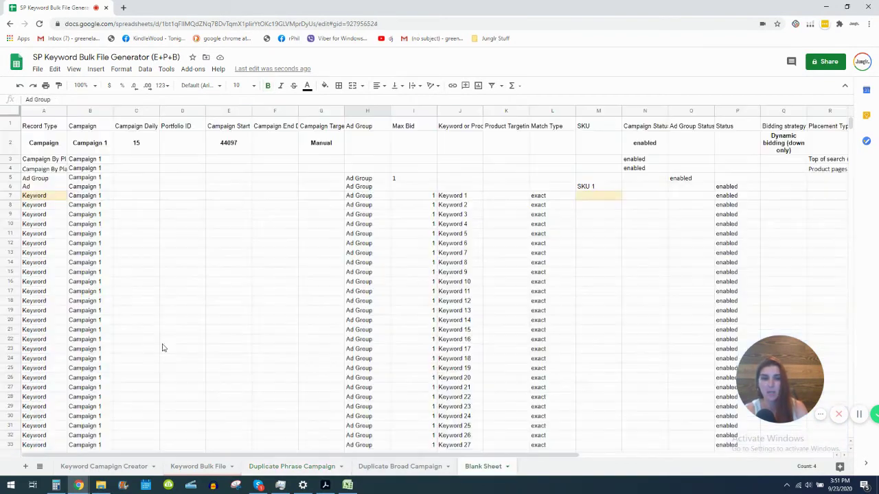
pyautogui.scroll(-5, 145, 338)
pyautogui.hotkey('shift', 'Down')
pyautogui.hotkey('shift', 'Down')
pyautogui.hotkey('shift', 'Down')
pyautogui.hotkey('ctrl', 'd')
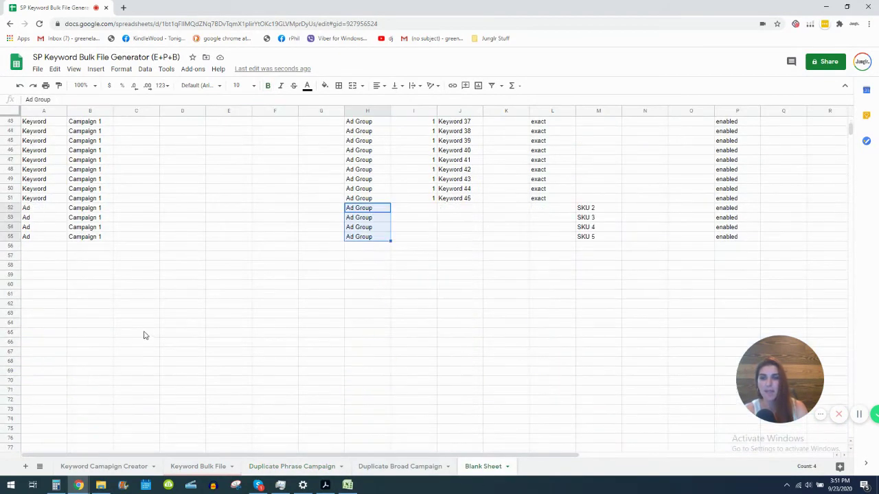
pyautogui.click(48, 249)
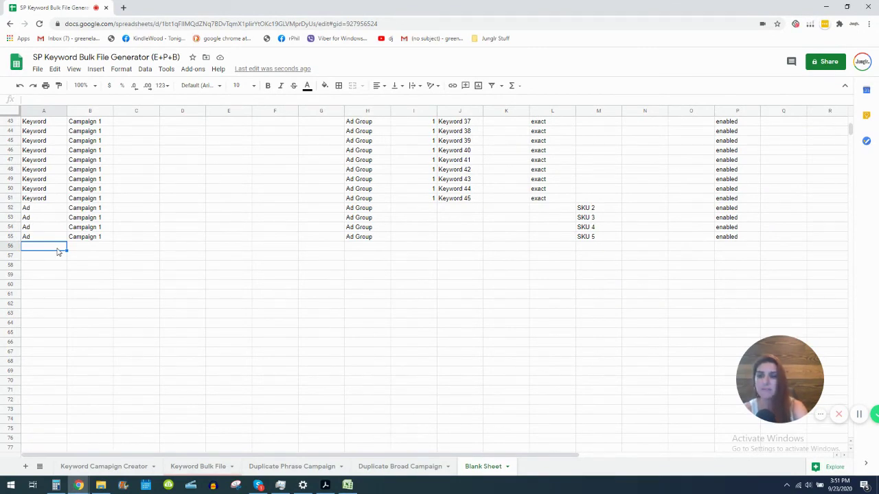
pyautogui.hotkey('ctrl', 'v')
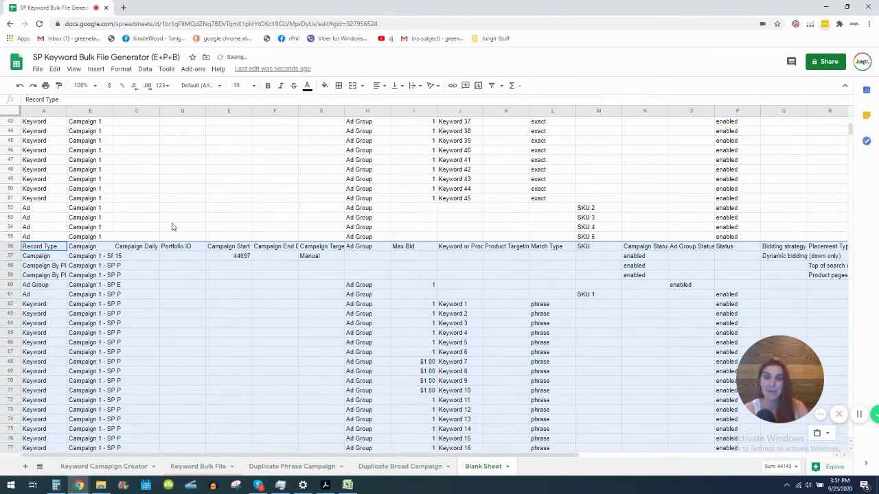
# Paste the copied phrase campaign data again as values only over the block starting at A56
pyautogui.scroll(-3, 185, 237)
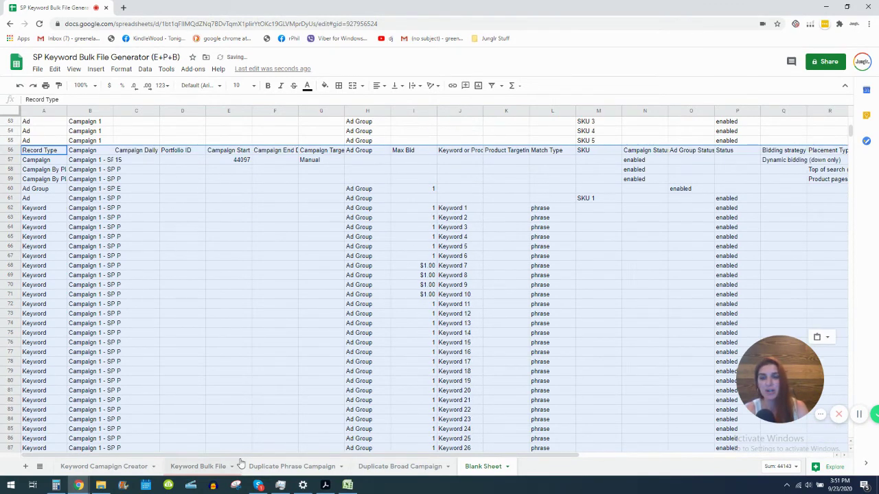
pyautogui.moveTo(243, 459); pyautogui.dragTo(184, 441)
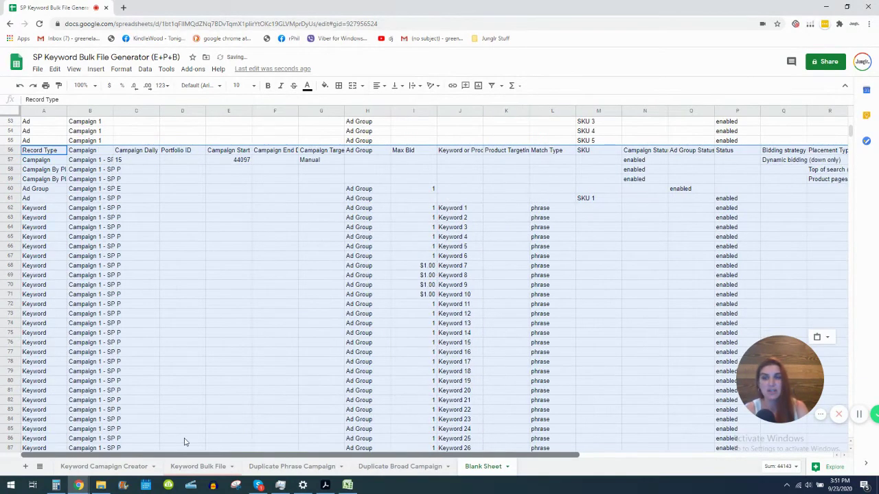
pyautogui.rightClick(31, 155)
pyautogui.moveTo(65, 146)
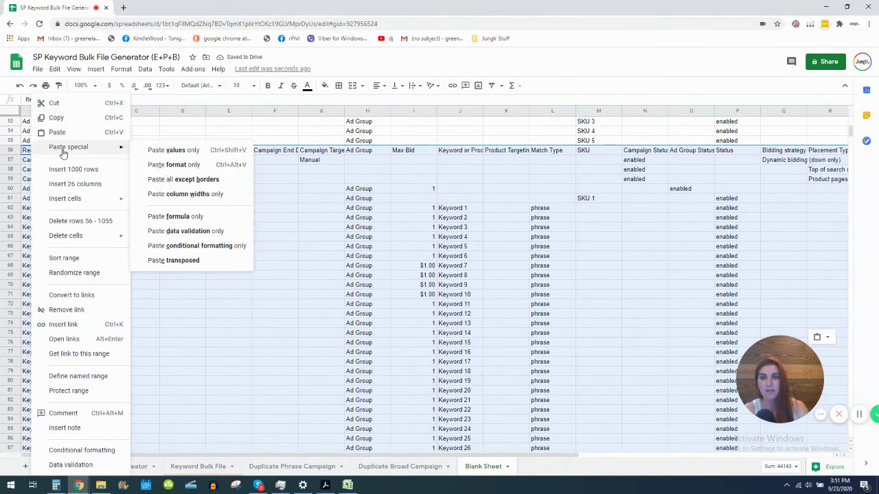
pyautogui.click(165, 150)
pyautogui.click(336, 295)
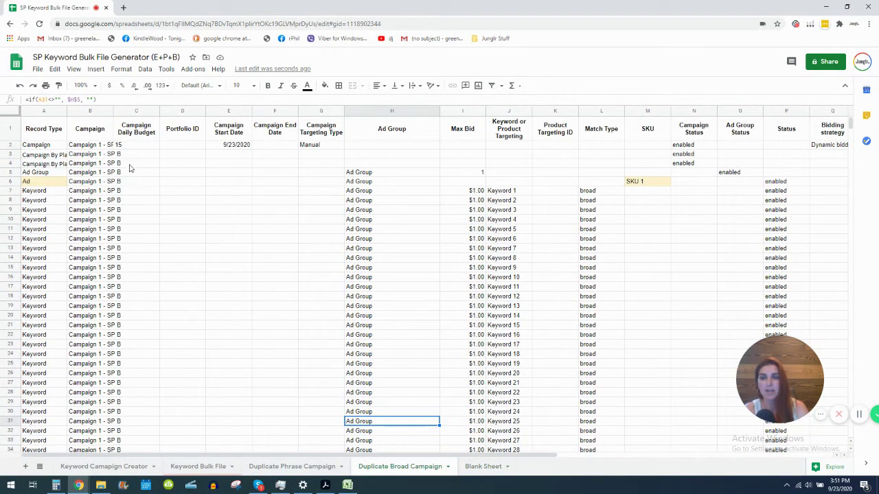
# Check the campaign formula in B2 of the Duplicate Broad Campaign sheet and widen column B to fit the full campaign names
pyautogui.doubleClick(85, 145)
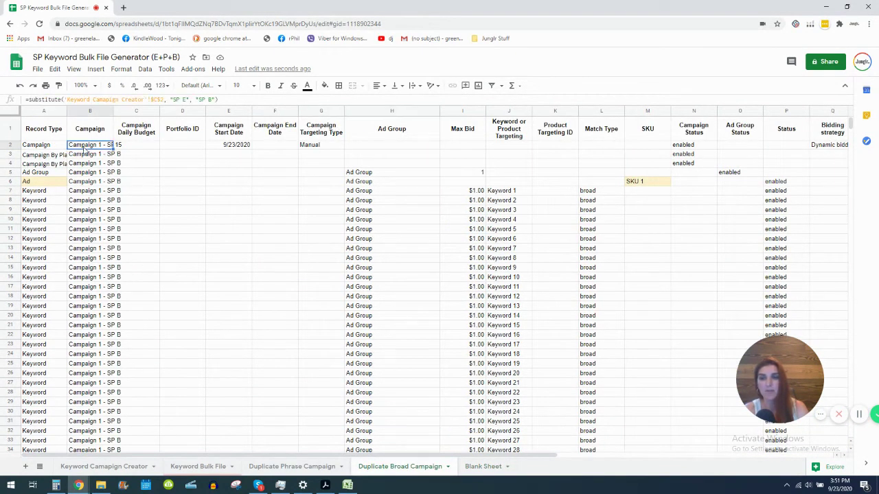
pyautogui.click(117, 176)
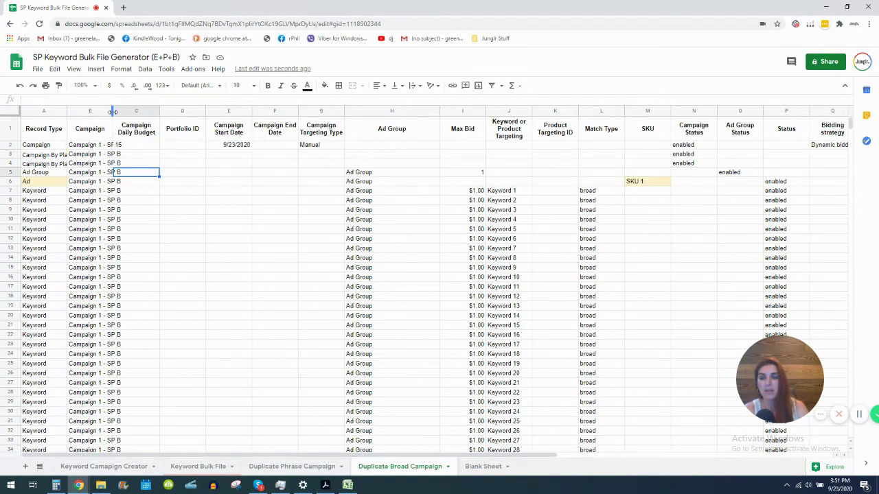
pyautogui.moveTo(113, 111); pyautogui.dragTo(122, 113)
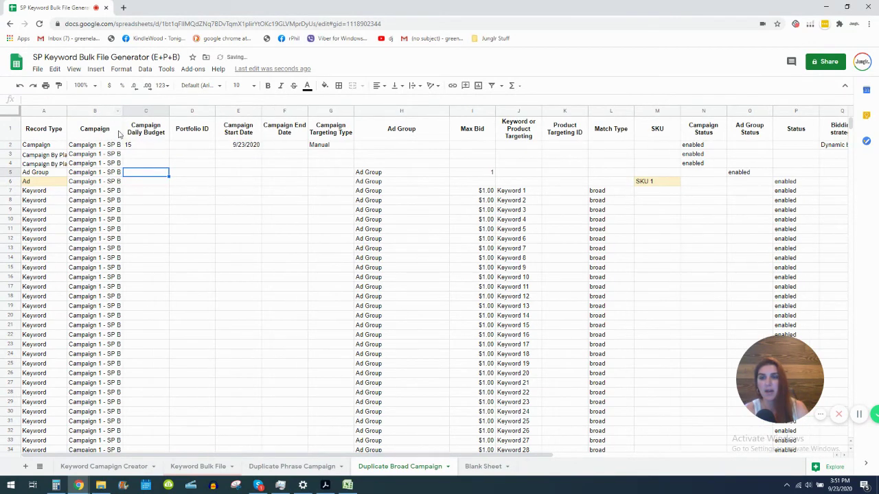
# Copy the entire Duplicate Broad Campaign sheet and paste it as values only into the Blank Sheet at A107, below the last phrase keyword row
pyautogui.click(13, 115)
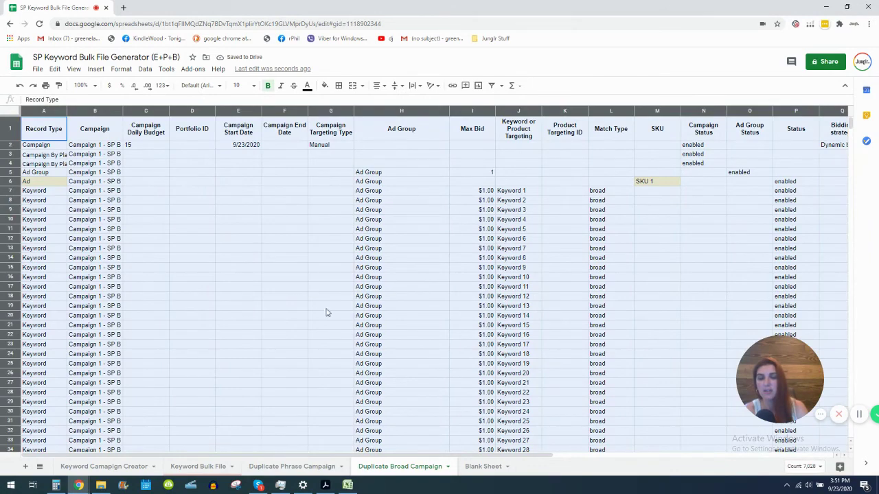
pyautogui.click(484, 466)
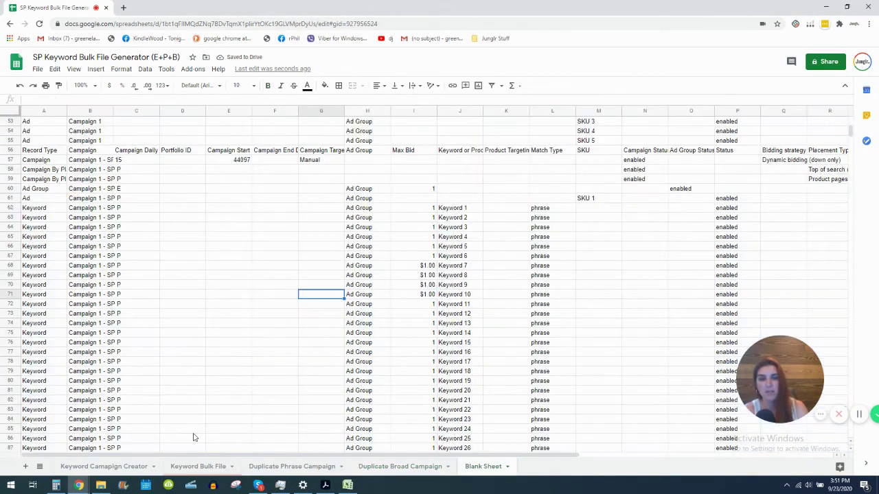
pyautogui.scroll(-10, 39, 349)
pyautogui.click(39, 353)
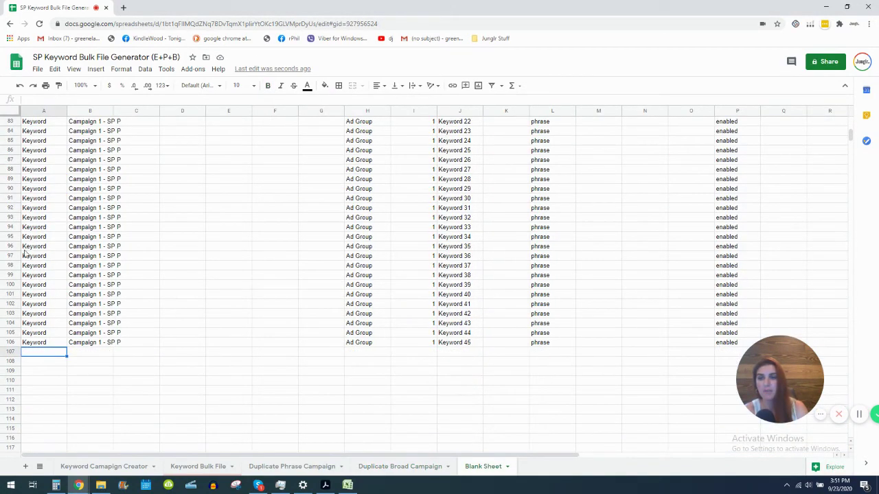
pyautogui.click(33, 198)
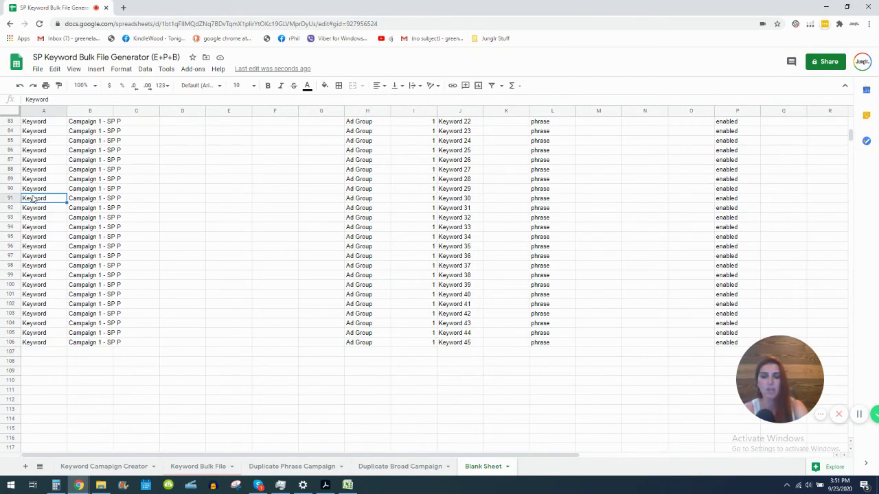
pyautogui.hotkey('ctrl', 'Down')
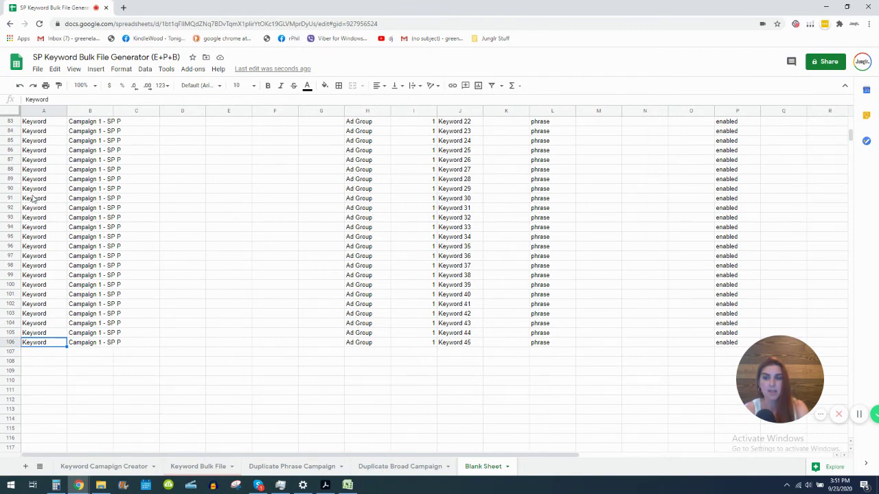
pyautogui.press('Down')
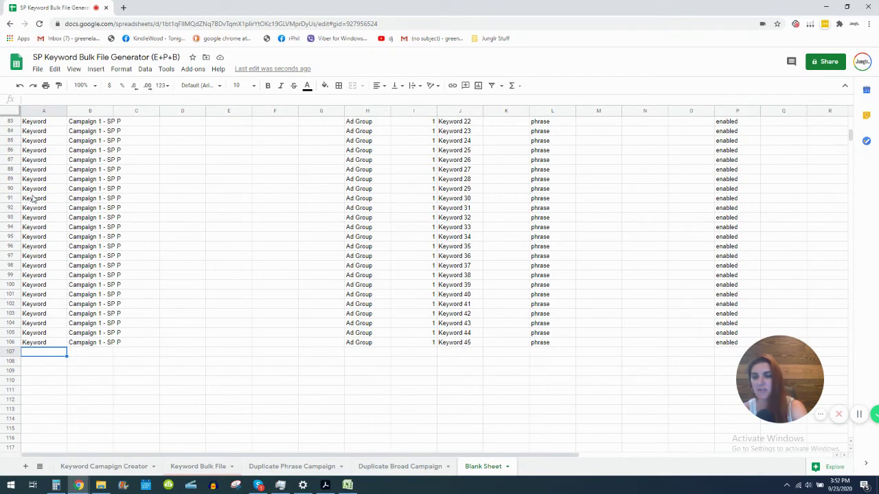
pyautogui.hotkey('ctrl', 'v')
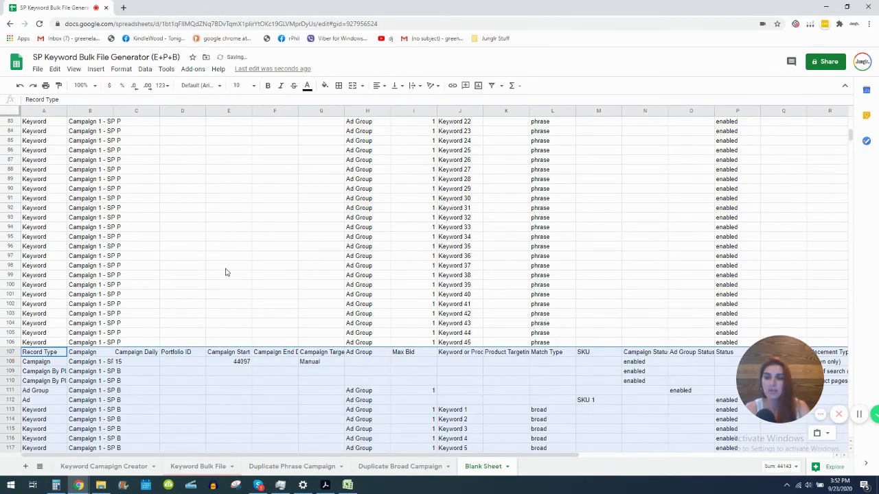
pyautogui.scroll(-15, 206, 288)
pyautogui.scroll(10, 157, 323)
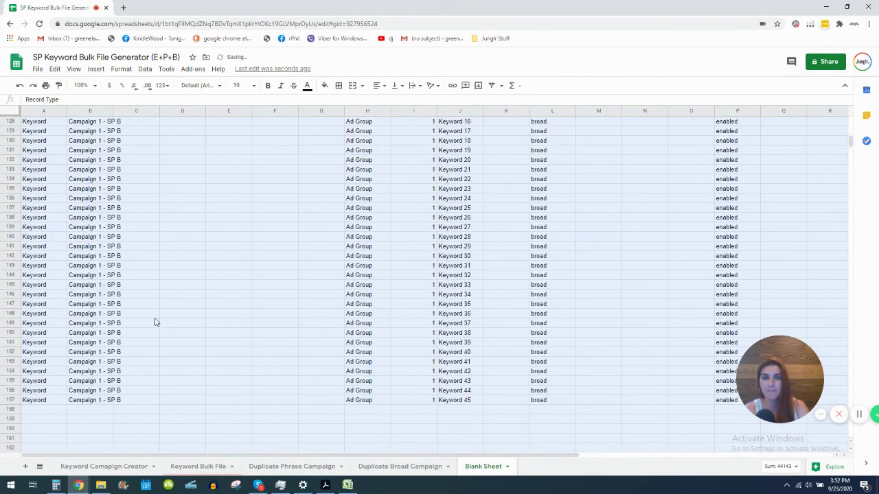
pyautogui.scroll(20, 139, 222)
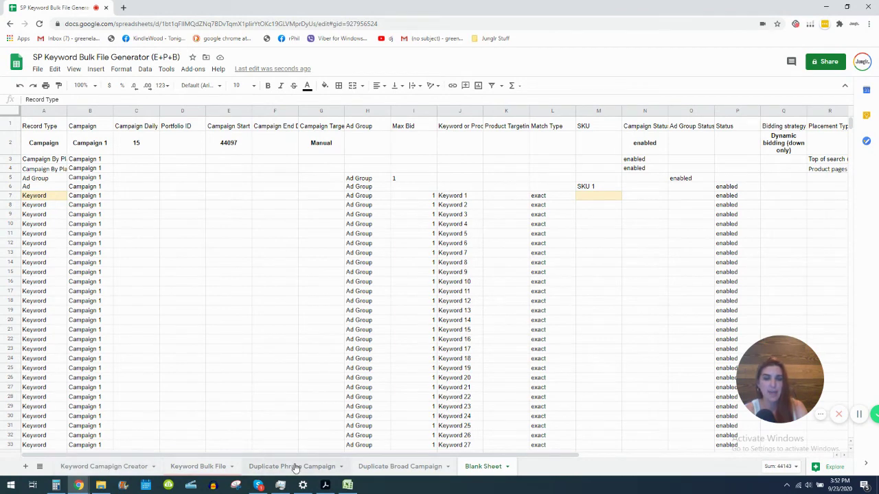
# Set the match type to phrase for Keyword 1 through Keyword 45 in the Keyword Campaign Creator sheet
pyautogui.click(364, 470)
pyautogui.click(365, 469)
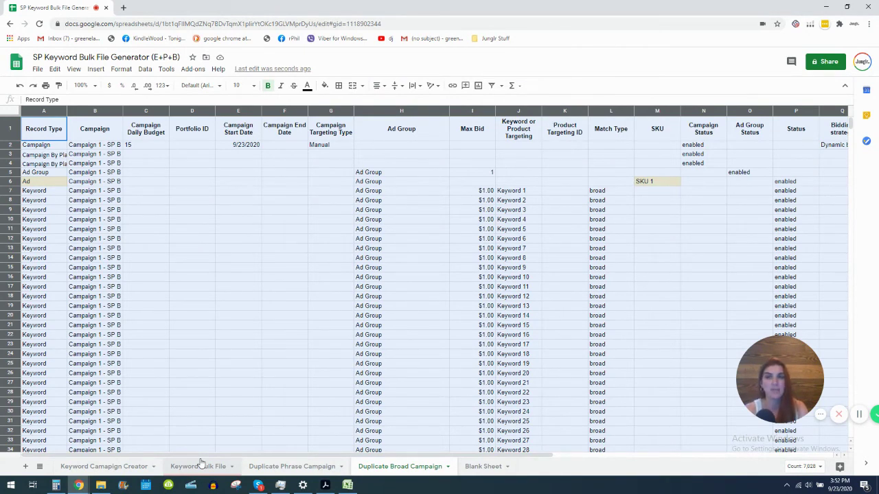
pyautogui.click(114, 469)
pyautogui.scroll(-3, 129, 315)
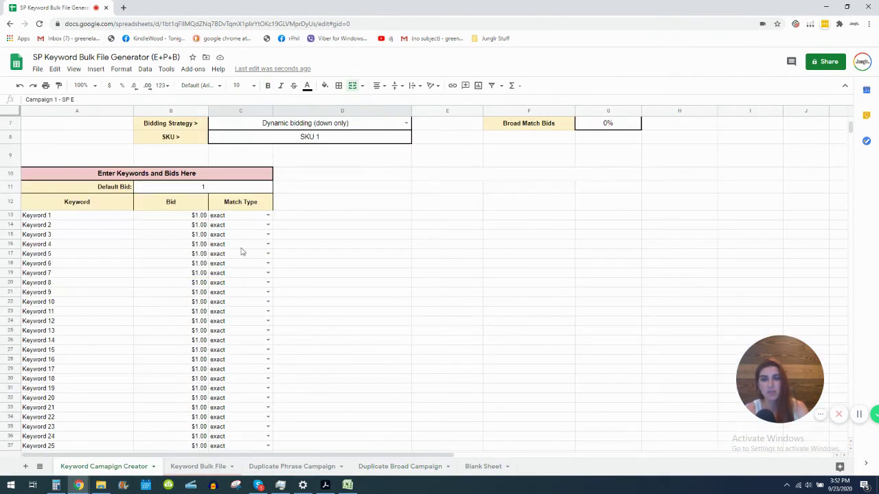
pyautogui.click(267, 215)
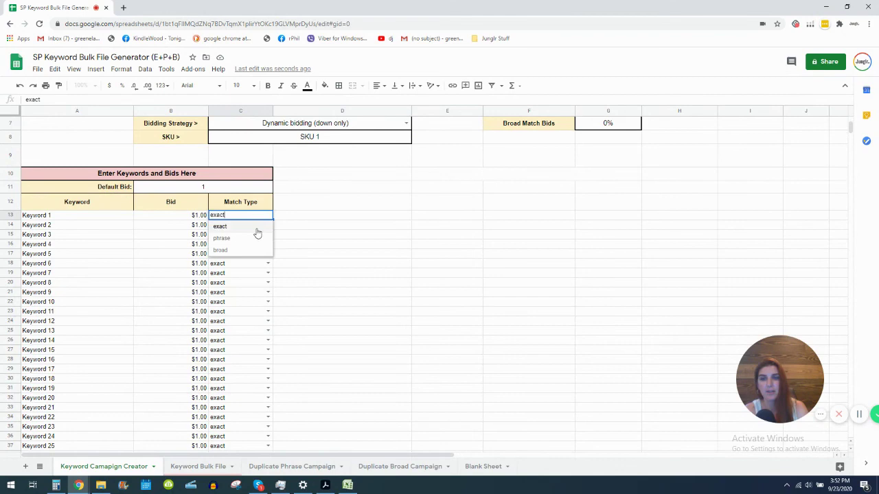
pyautogui.click(252, 237)
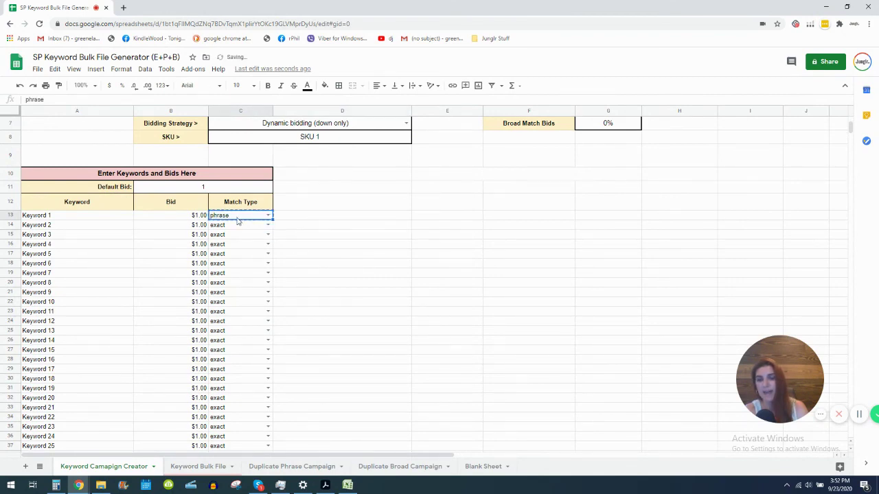
pyautogui.moveTo(237, 220); pyautogui.dragTo(240, 402)
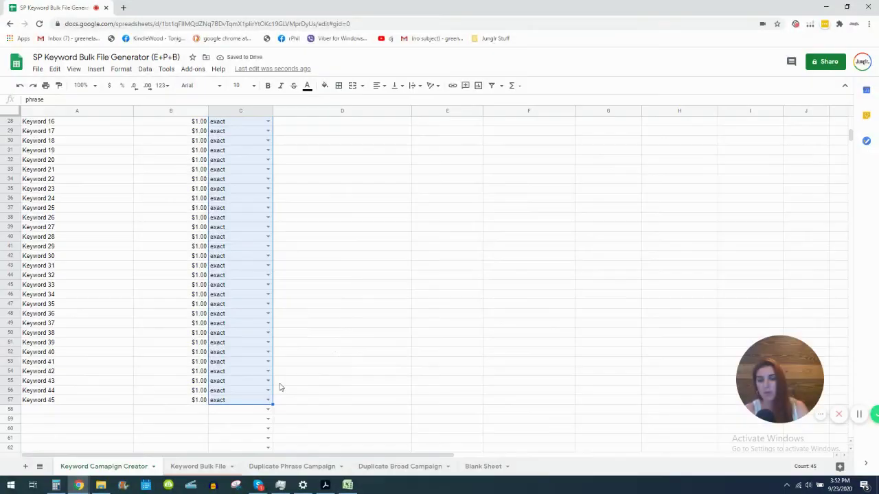
pyautogui.hotkey('ctrl', 'd')
pyautogui.scroll(10, 333, 347)
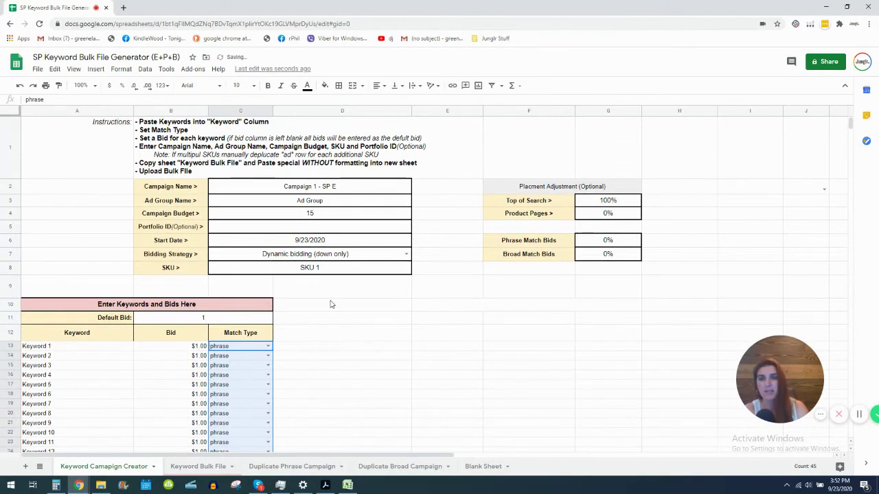
# Check the Match Type column of the Keyword Bulk File sheet against the creator's match type setting, then return to the Keyword Campaign Creator
pyautogui.click(201, 468)
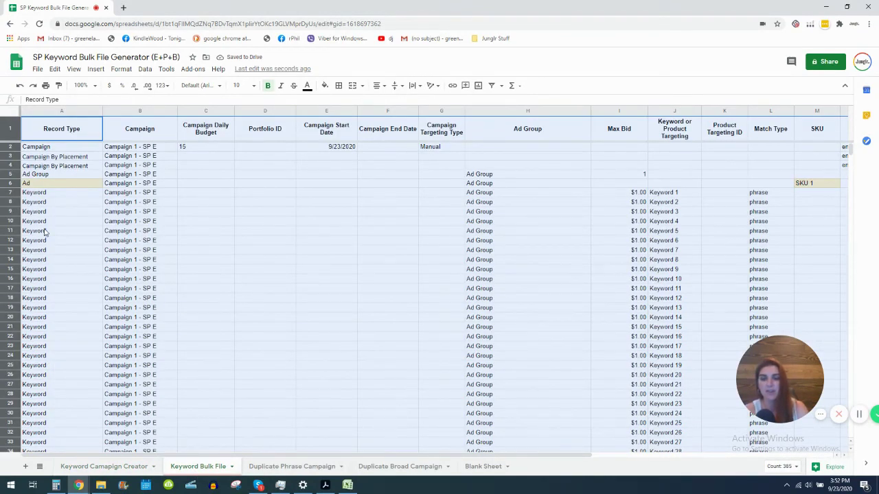
pyautogui.moveTo(781, 195); pyautogui.dragTo(788, 301)
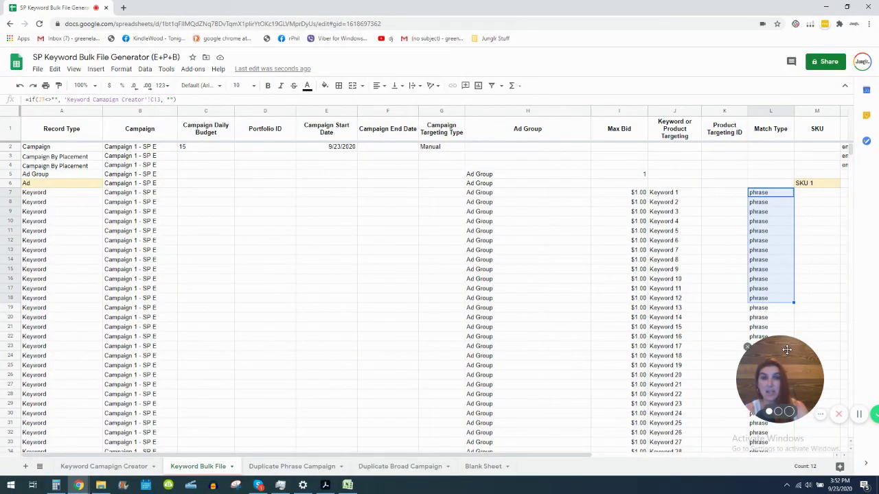
pyautogui.click(96, 468)
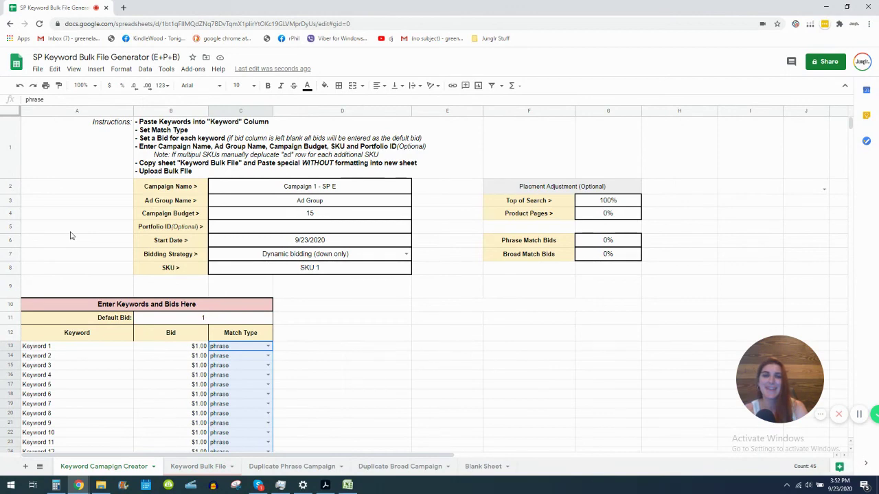